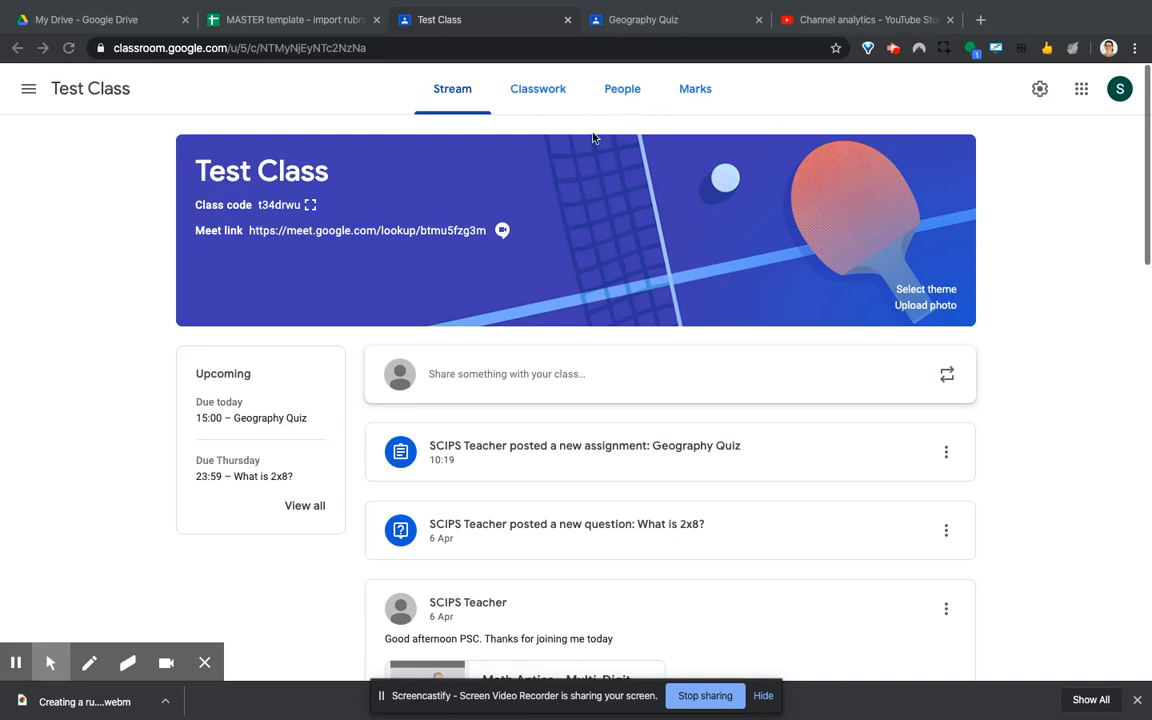
- Start a new assignment in the classwork of Test Class
click(527, 93)
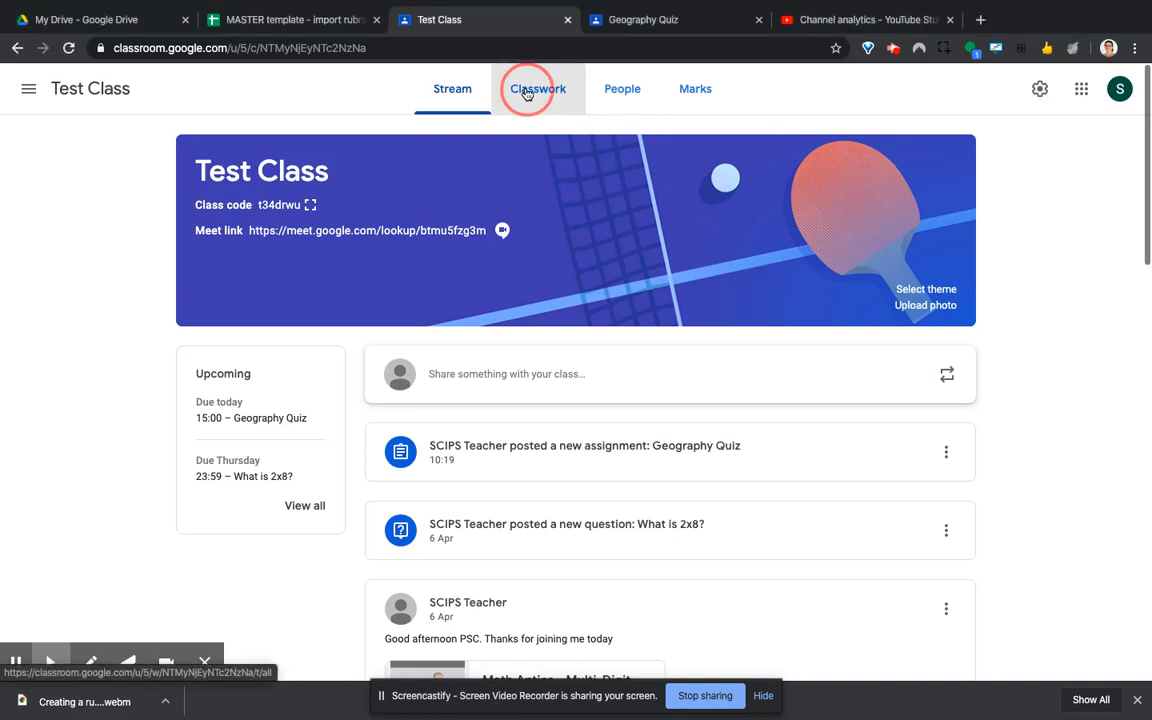
click(332, 147)
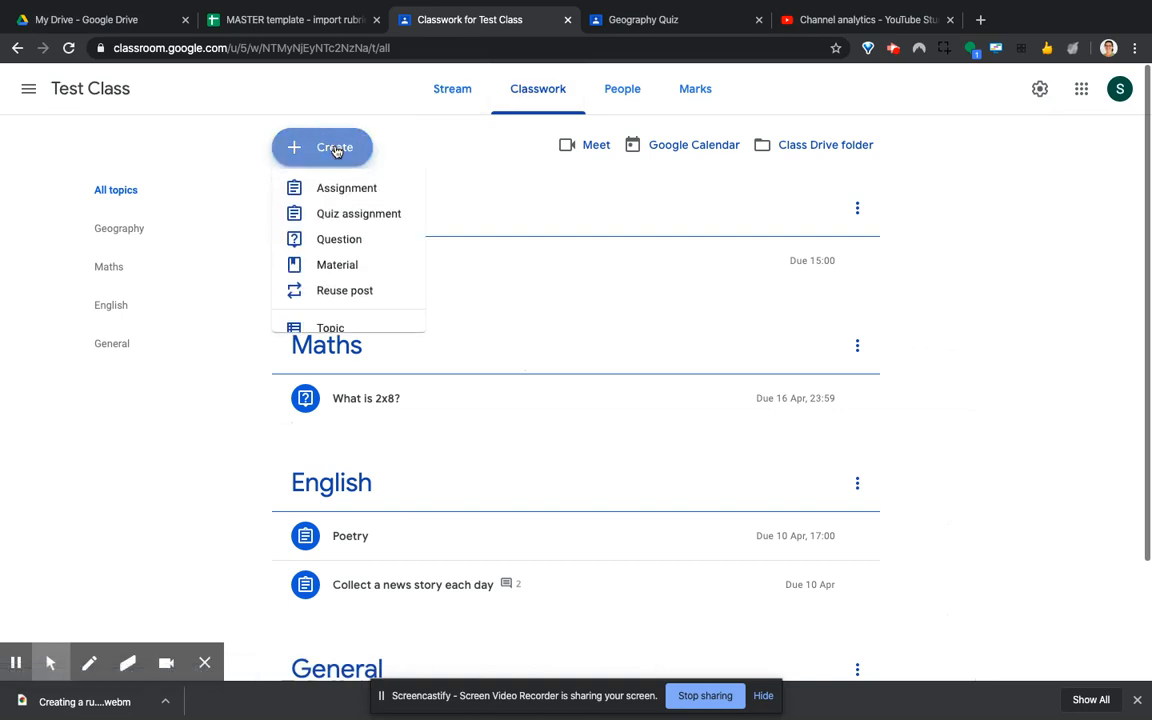
click(343, 196)
- Enter ",nvz,m" as the assignment's title and "nvxmm" as its instructions
text(,)
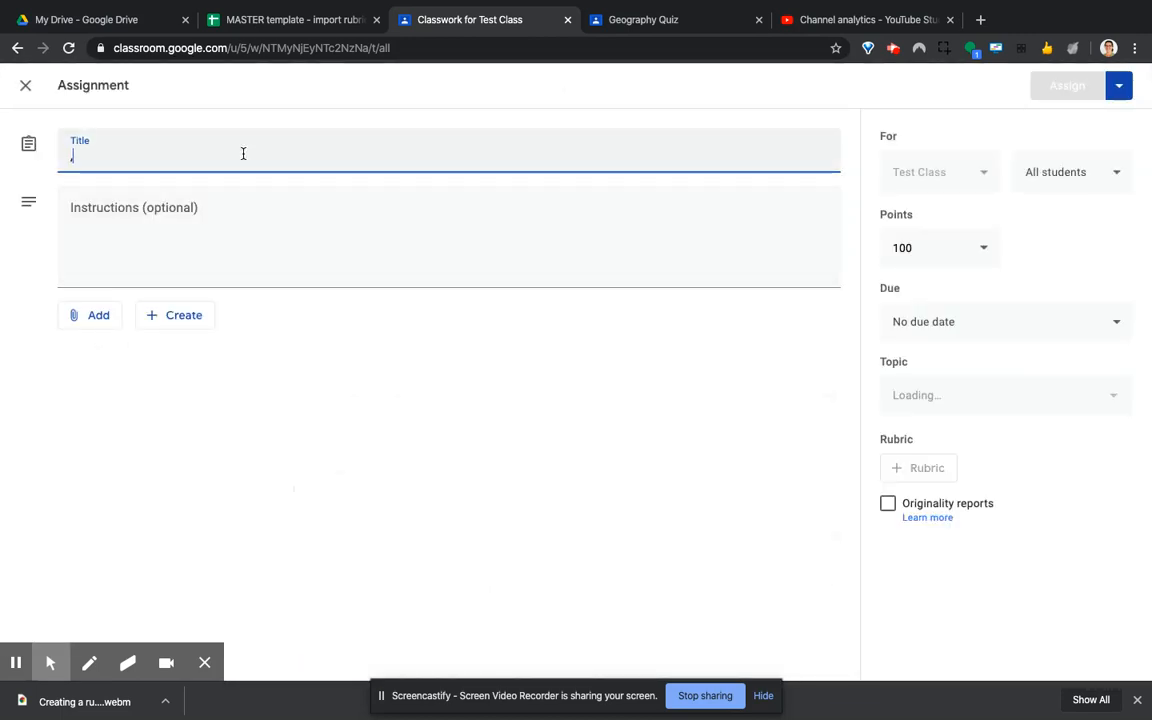
text(nvz,m)
click(206, 206)
text(nvxmm)
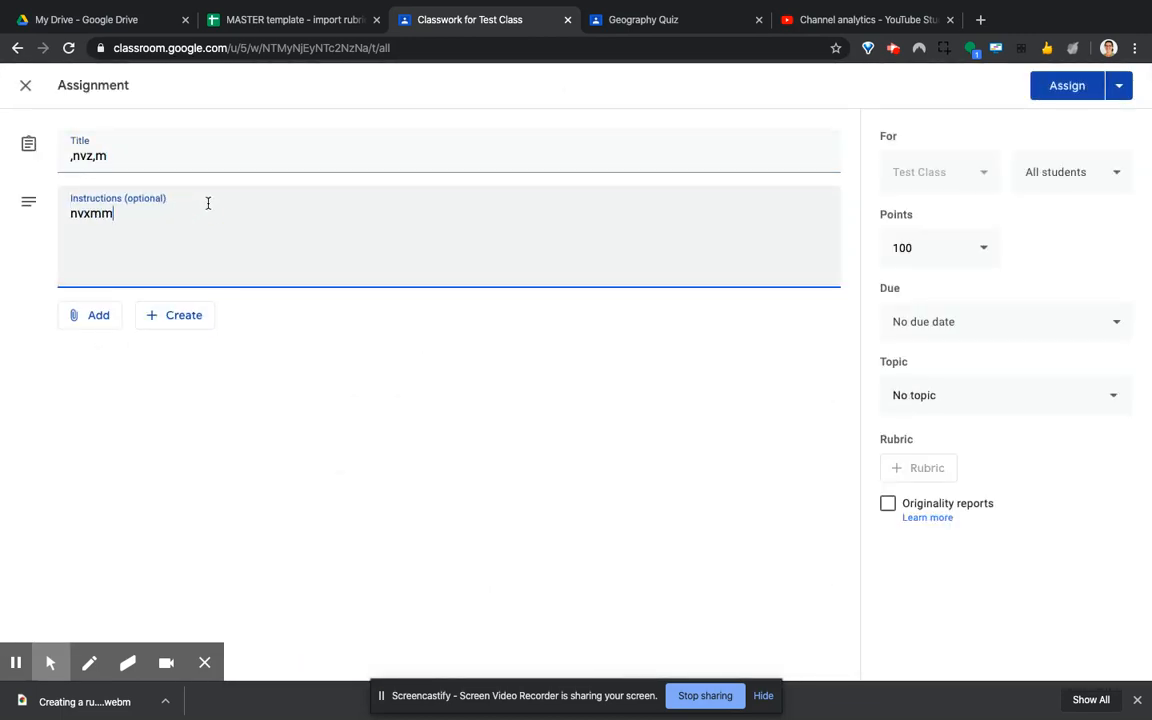
click(329, 179)
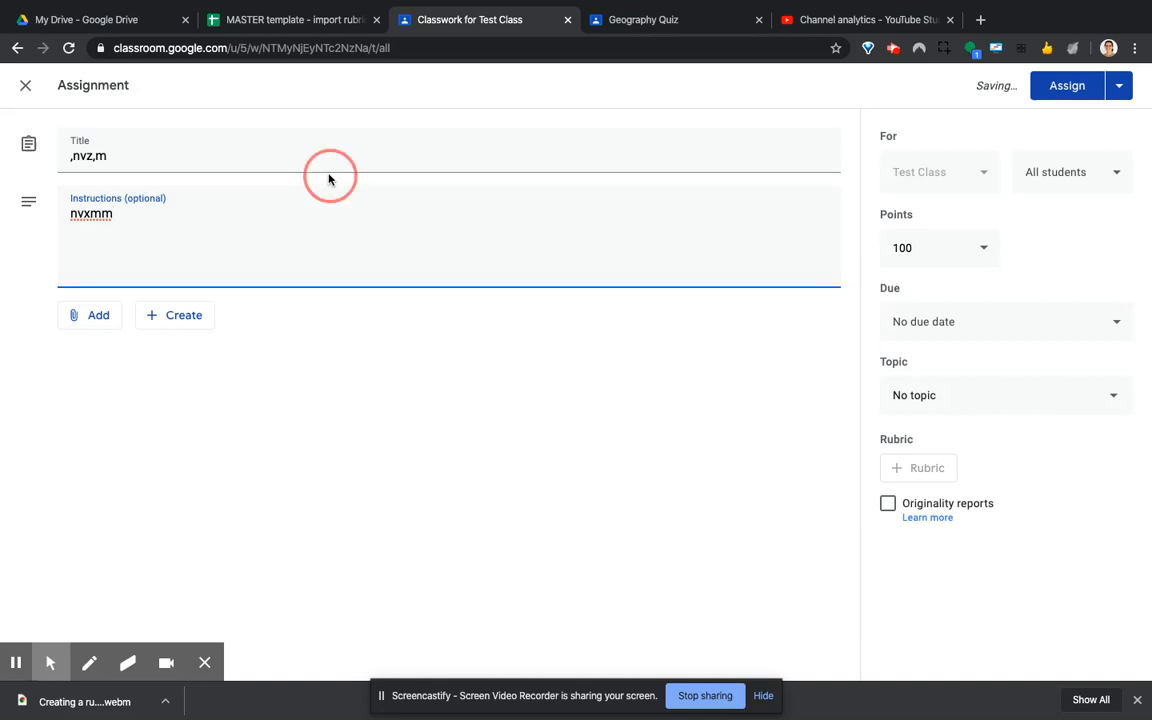
- Replace the assignment's title with "jmmmmmm"
click(589, 159)
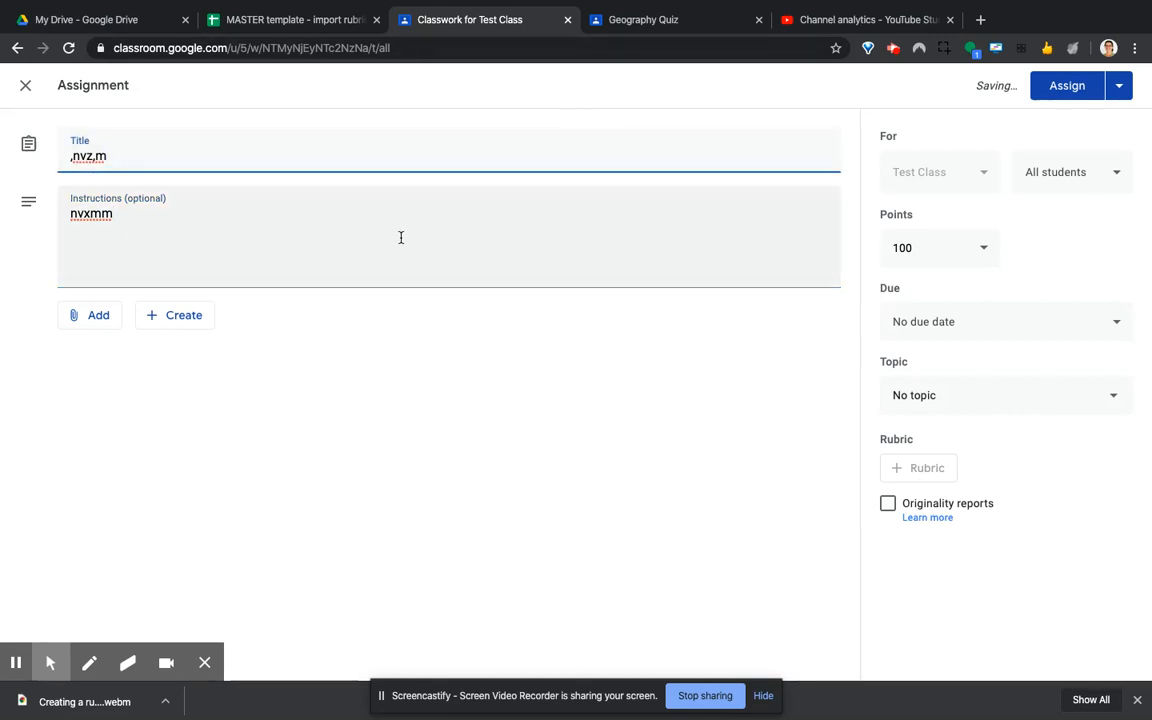
key(BackSpace)
key(BackSpace)
key(BackSpace)
key(BackSpace)
key(BackSpace)
key(BackSpace)
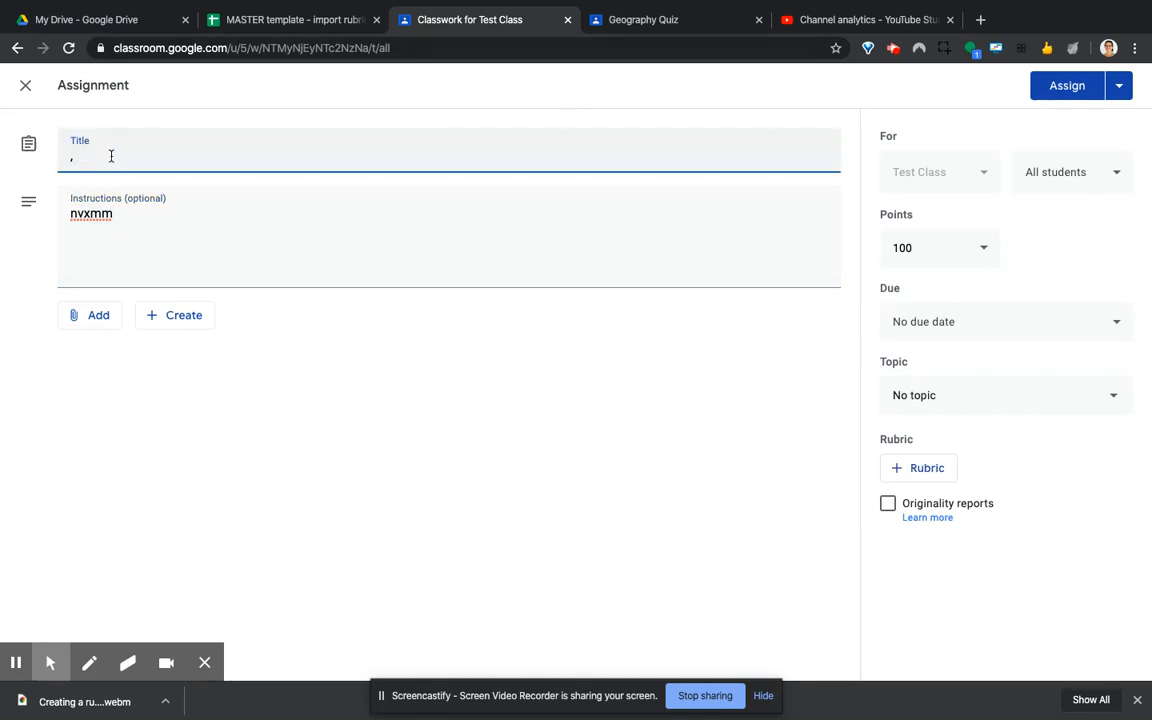
text(jmmmmmmm)
click(510, 235)
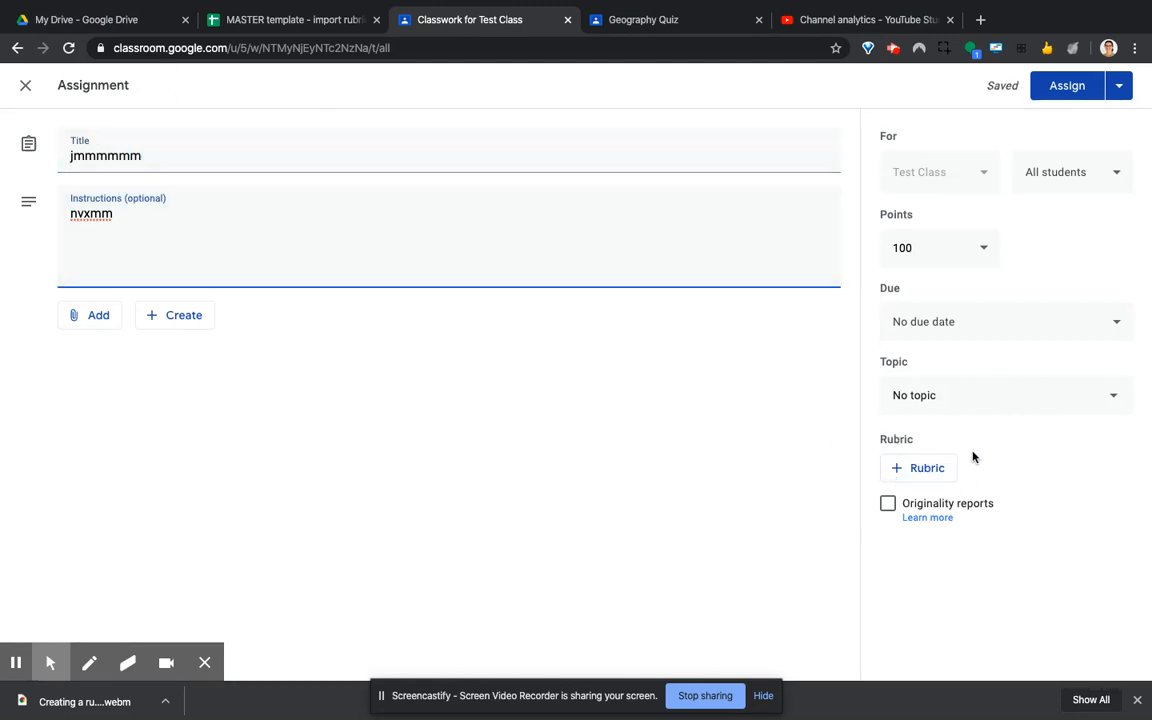
- Preview a rubric imported from the MASTER template spreadsheet and discard it without saving
click(903, 470)
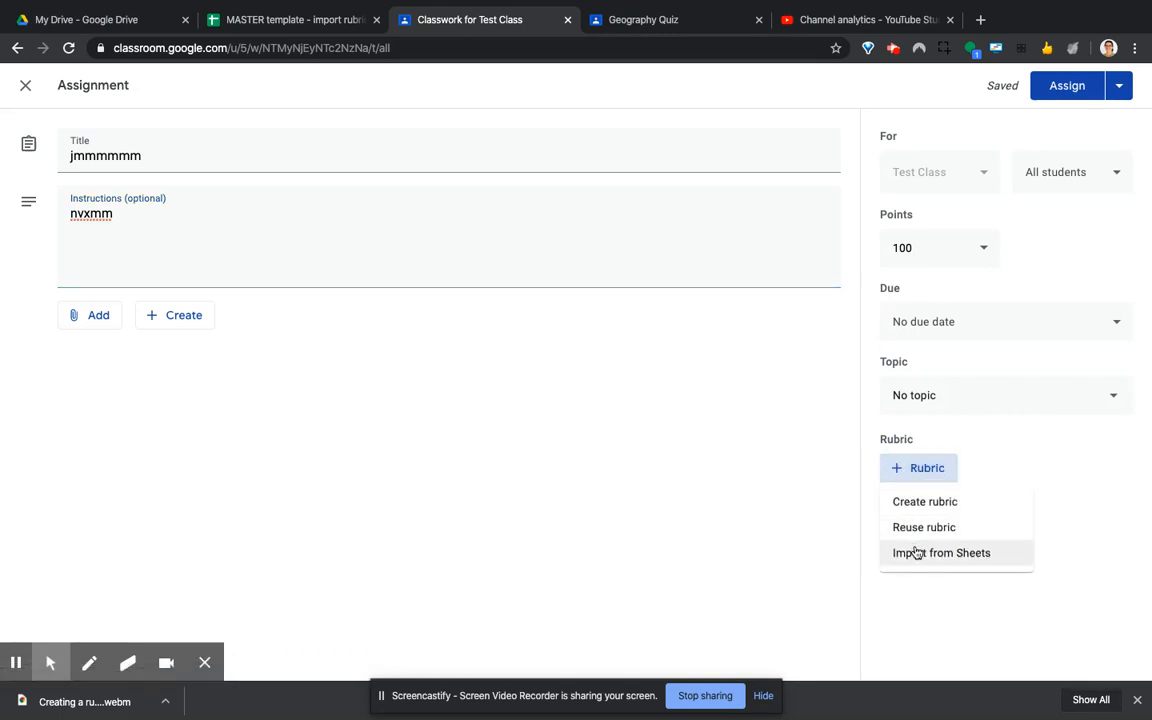
click(914, 555)
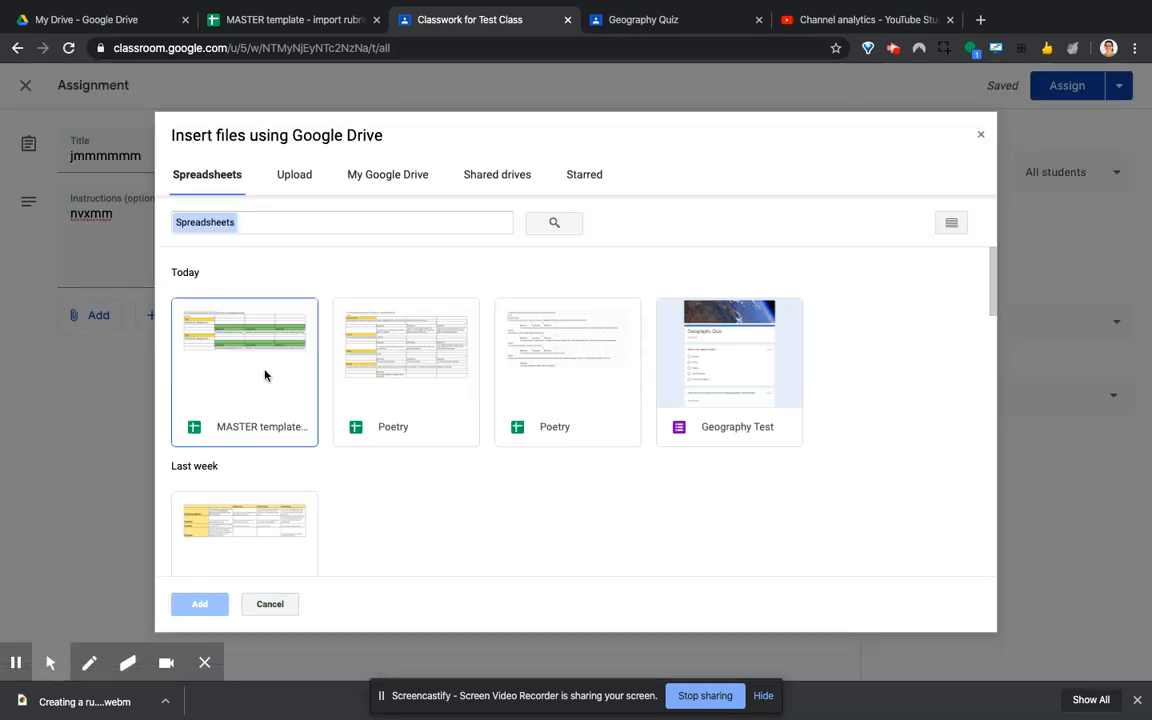
double_click(232, 371)
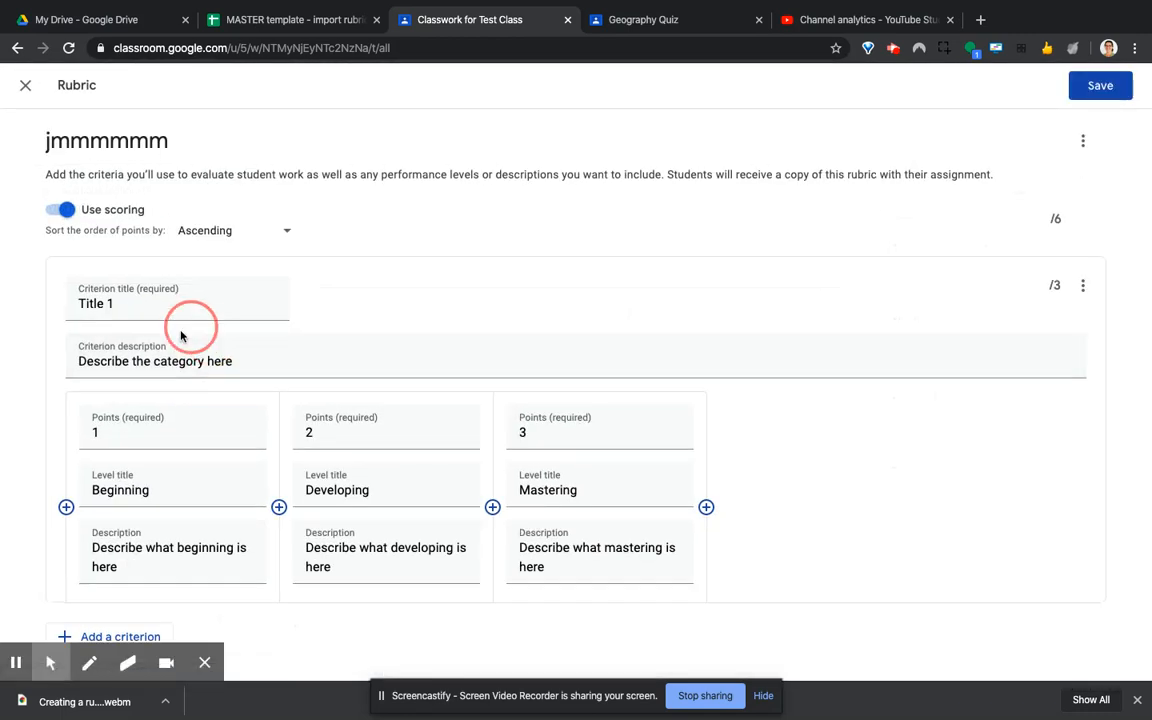
scroll(766, 404, down, 3)
scroll(265, 518, down, 3)
scroll(260, 517, up, 2)
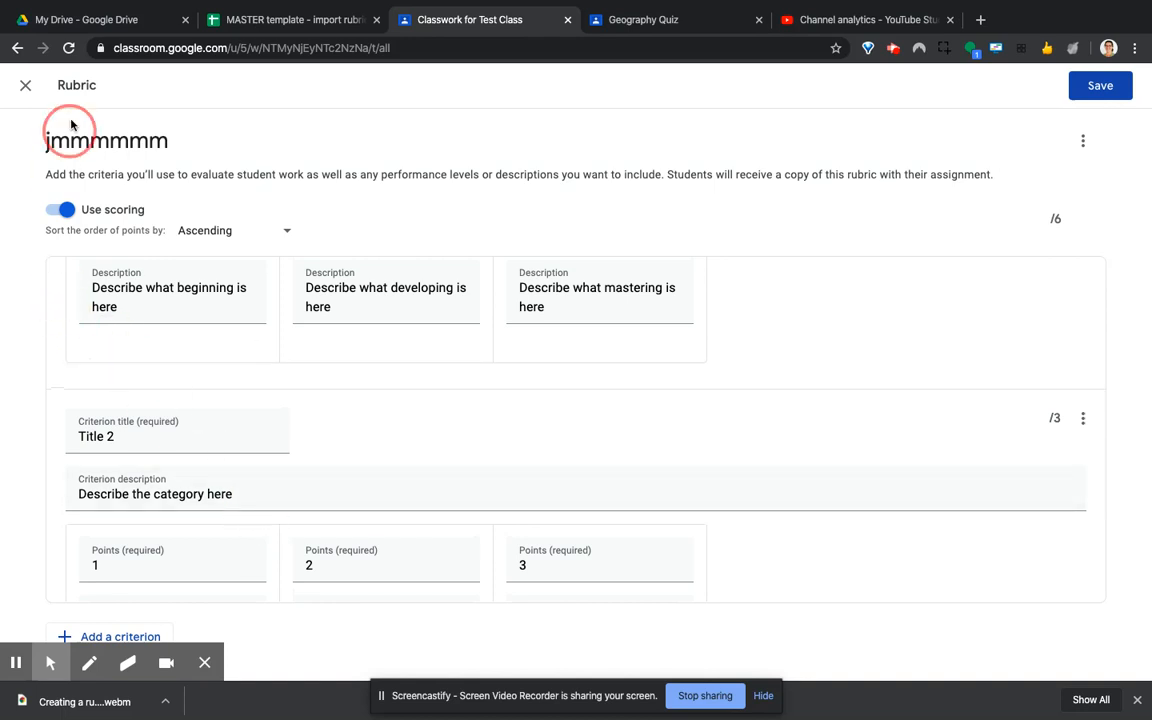
click(25, 86)
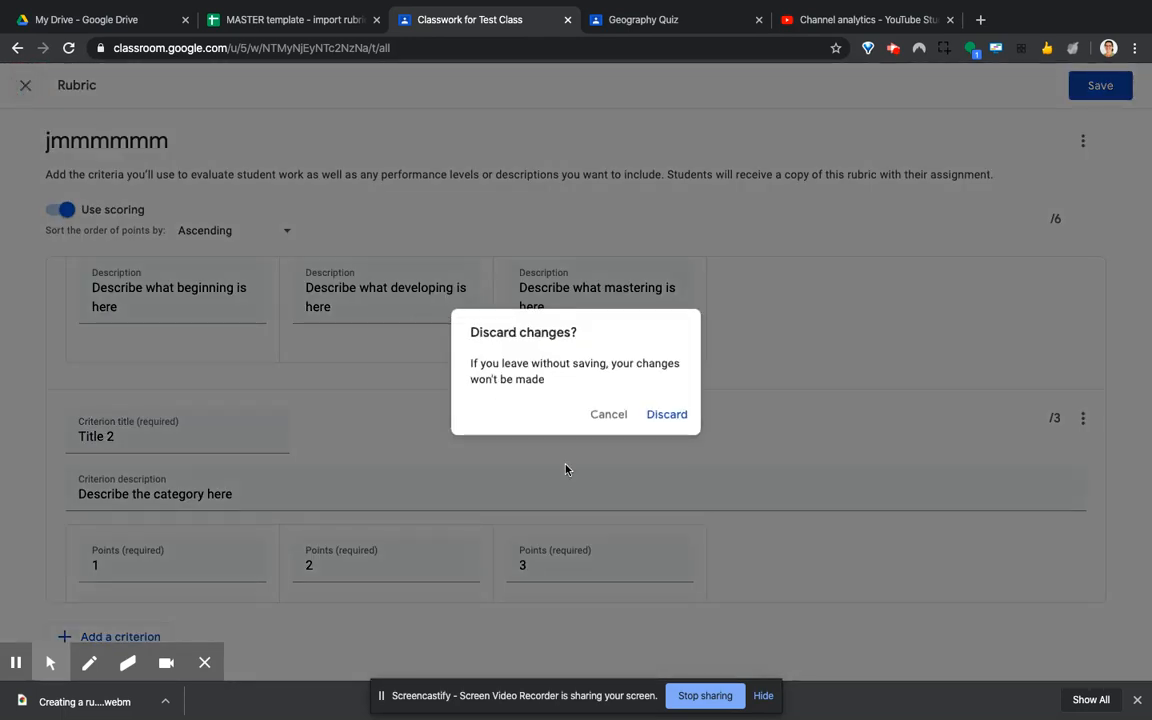
click(666, 416)
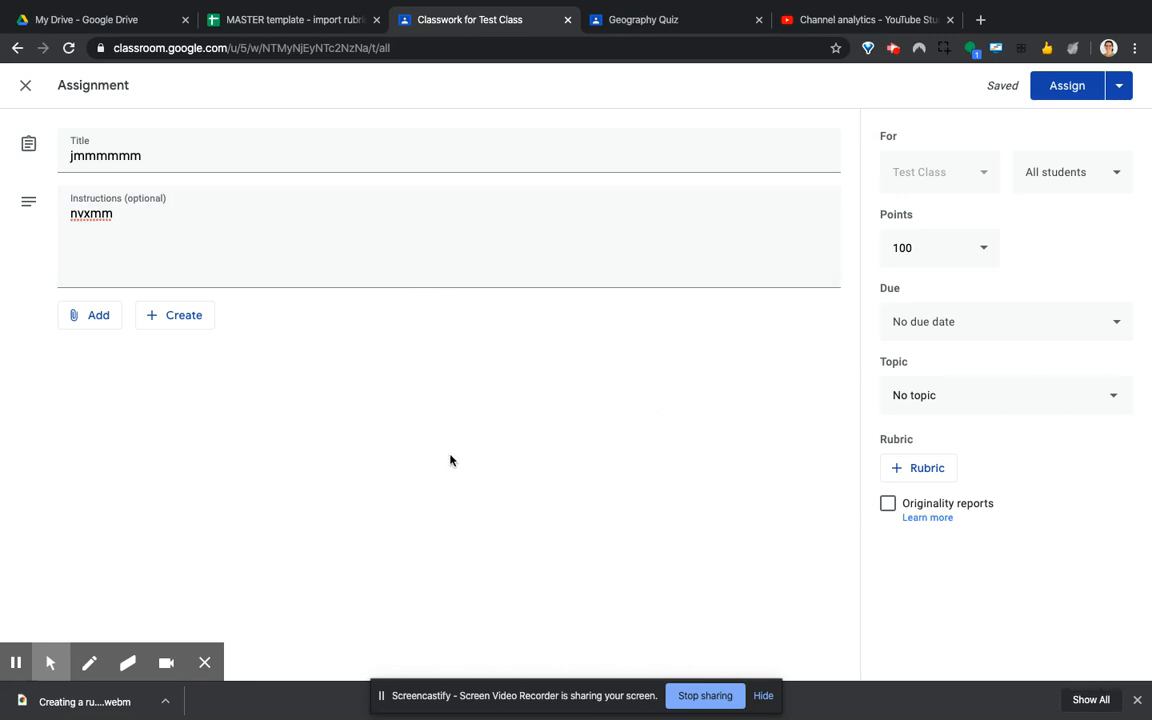
- Switch to the "MASTER template - import rubric" spreadsheet and examine its first two rows in cells A1 and A2
click(240, 22)
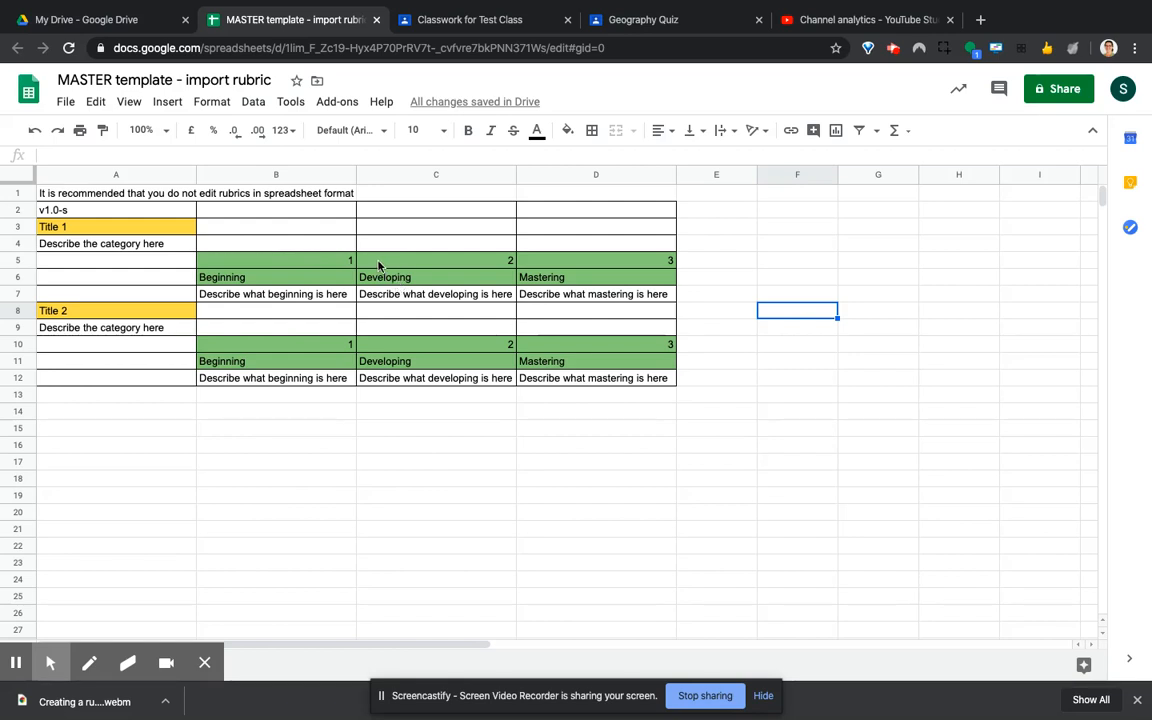
click(66, 102)
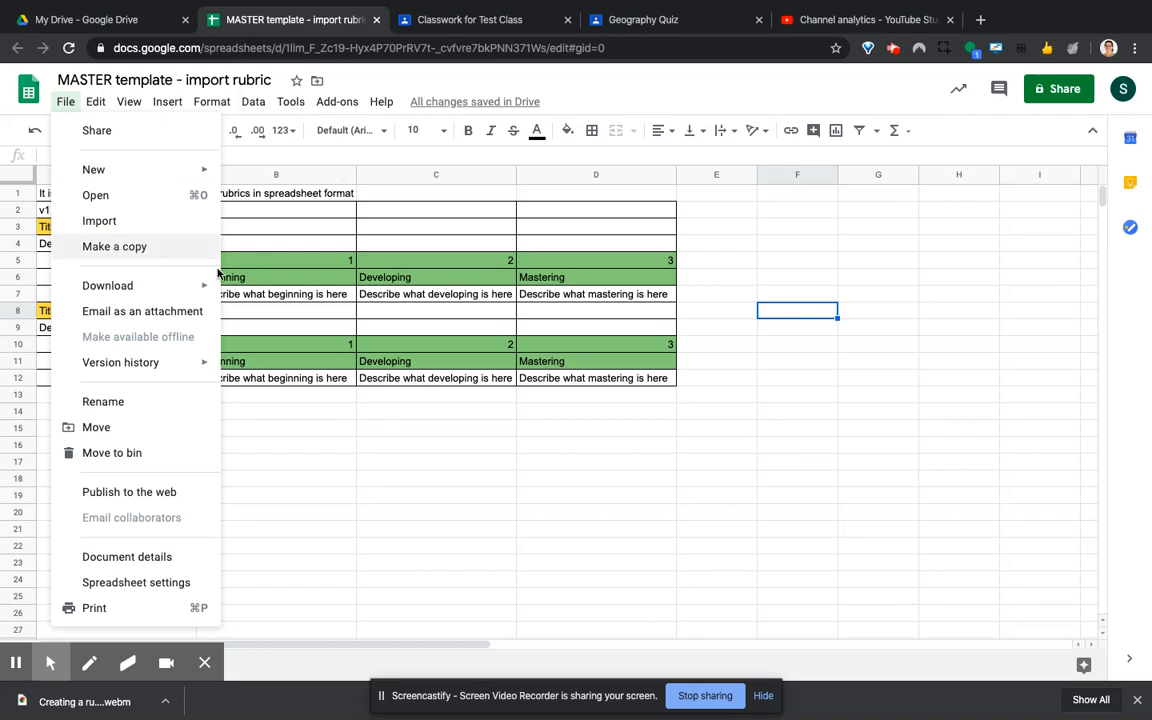
click(349, 384)
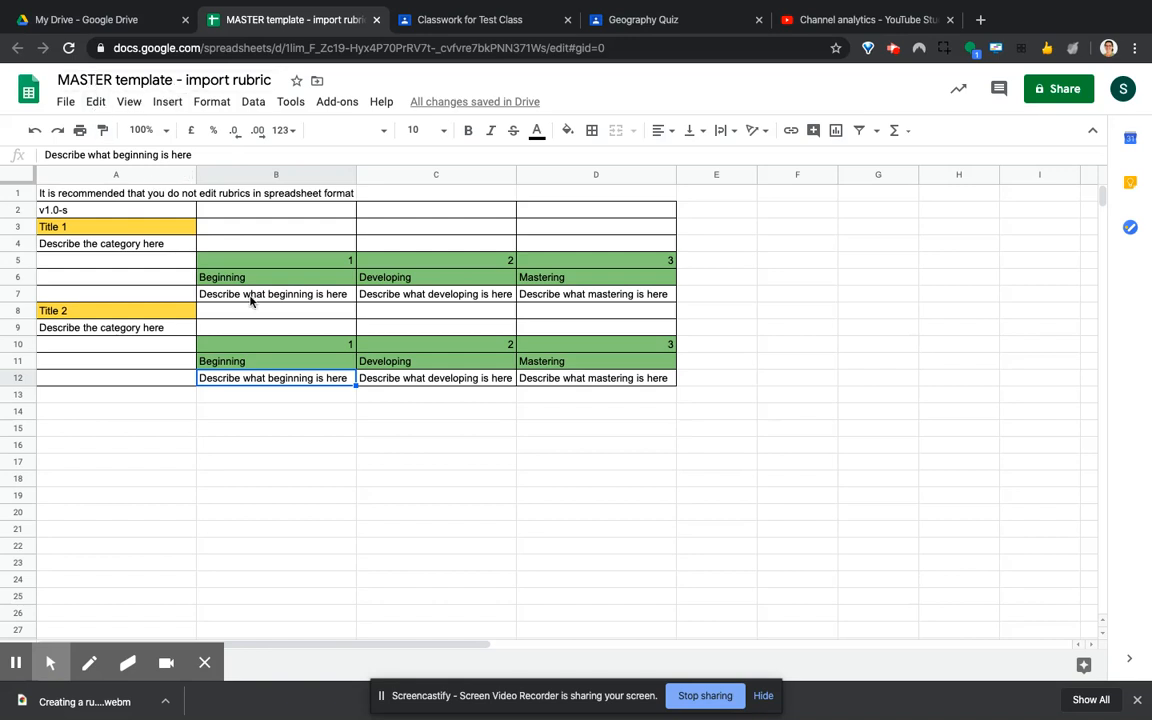
click(118, 198)
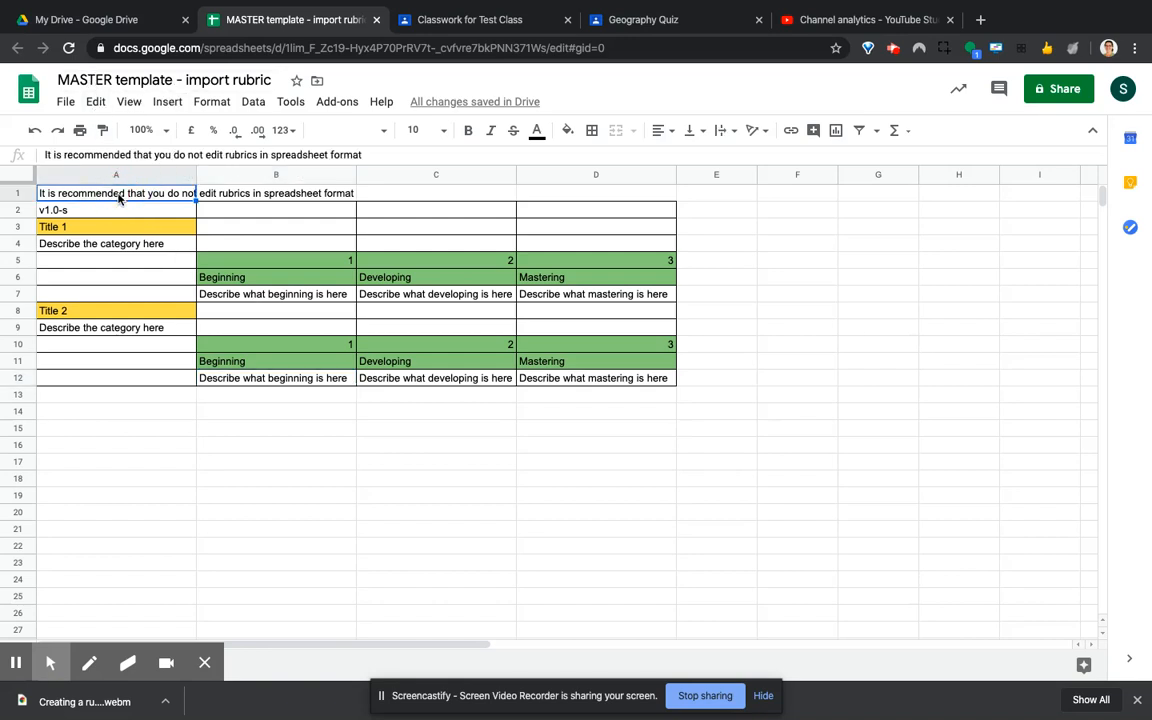
key(Down)
key(Up)
key(Down)
key(Up)
key(Down)
key(Up)
key(Down)
key(Up)
key(Down)
key(Up)
key(Down)
key(Up)
key(Down)
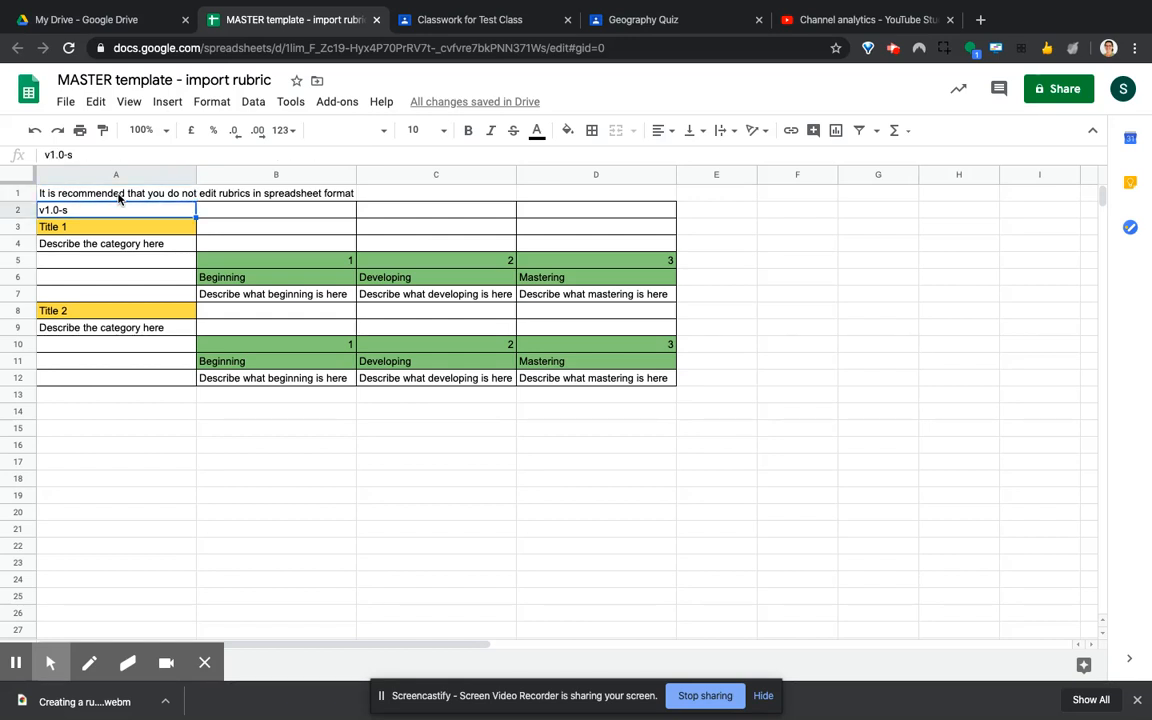
key(Up)
key(Down)
- Replace the first criterion's title in cell A3 with "sentence Structure"
key(Down)
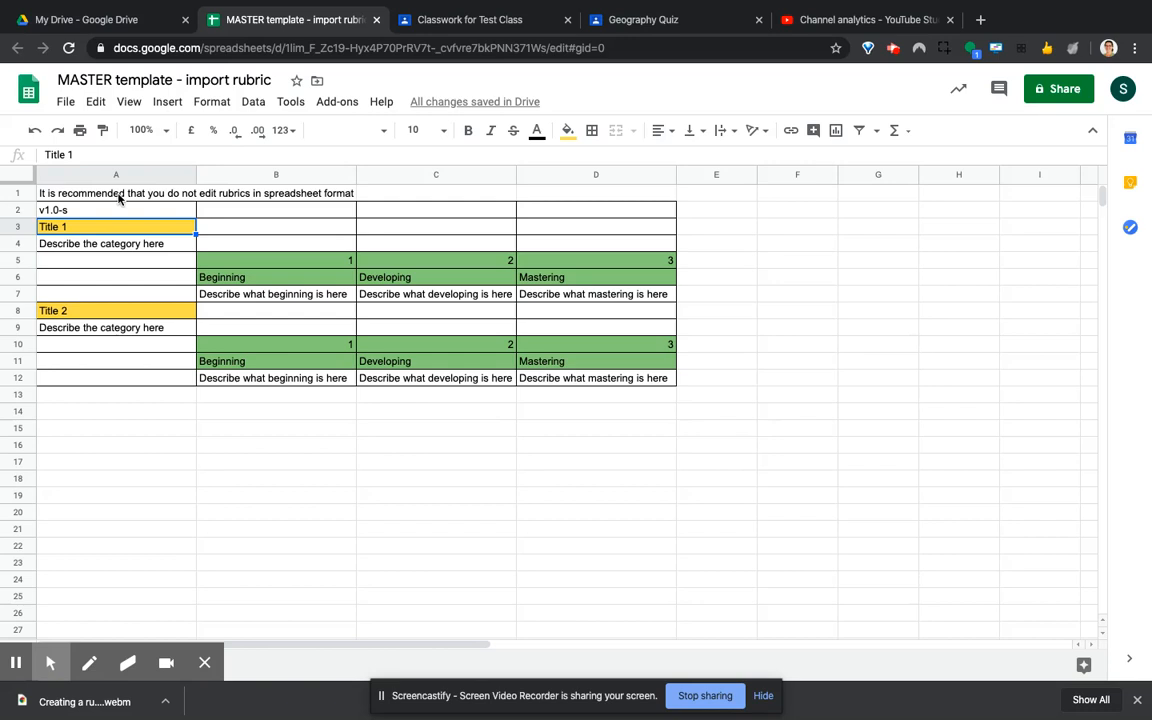
text(sente)
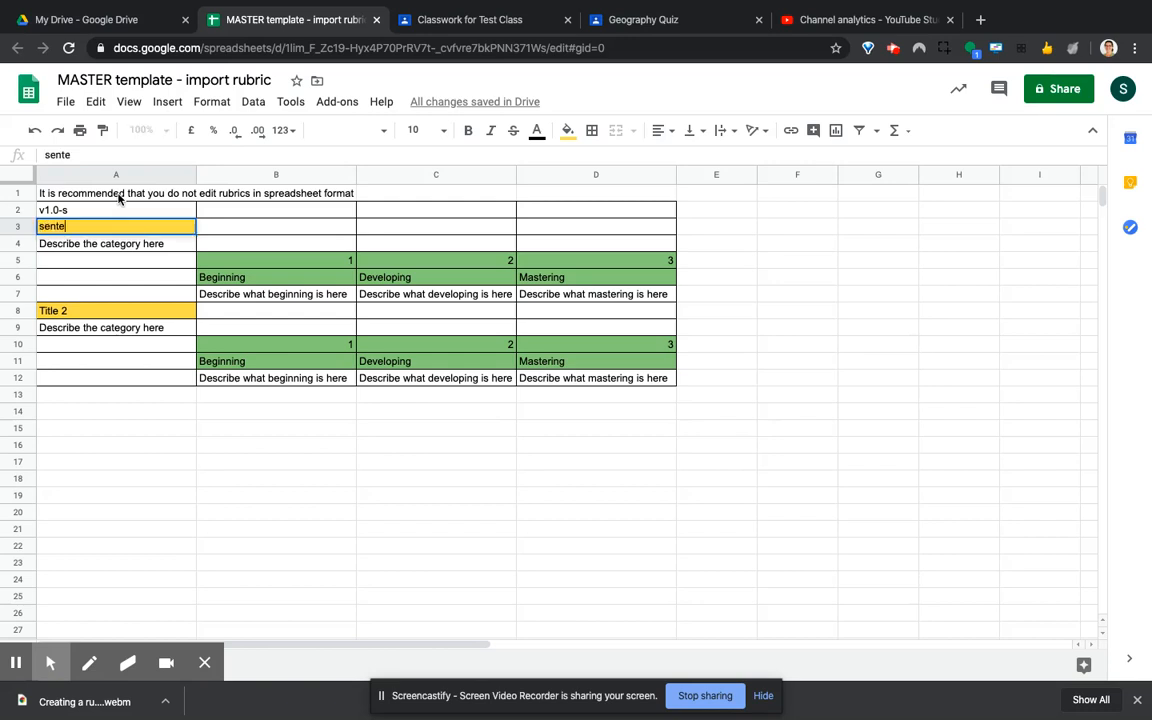
text(nce Structure)
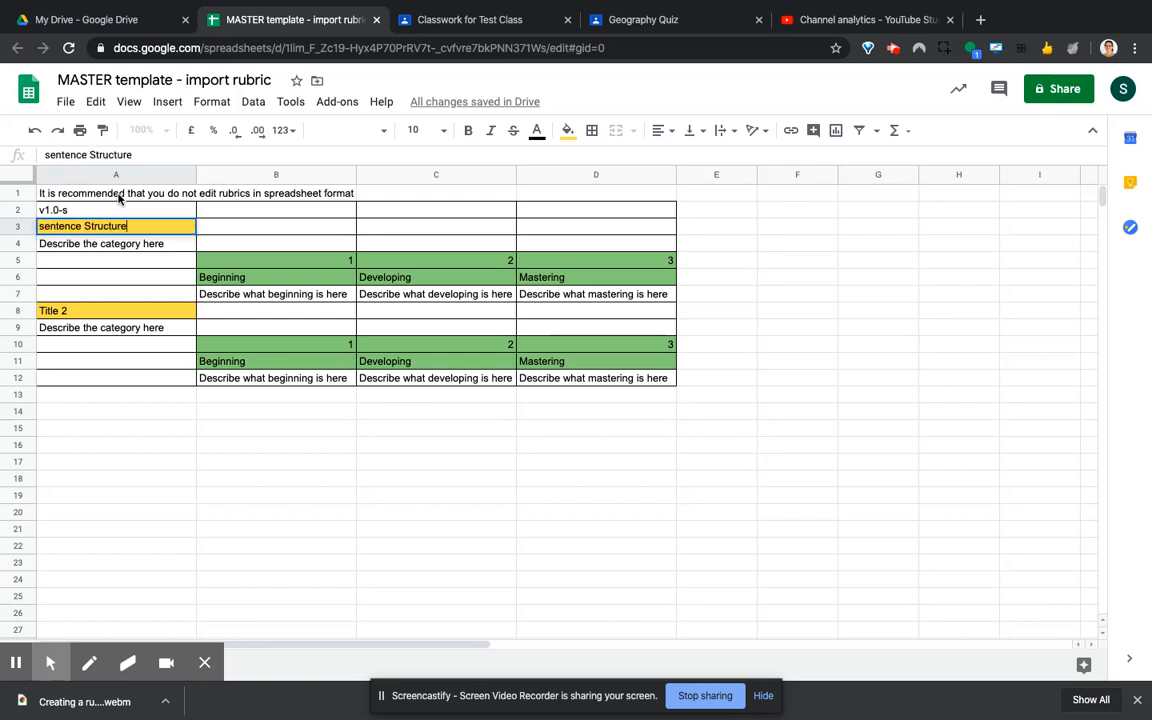
- Set the first criterion's description in cell A4 to "Make sure you have capital letters, full stops and conjunctions"
click(60, 245)
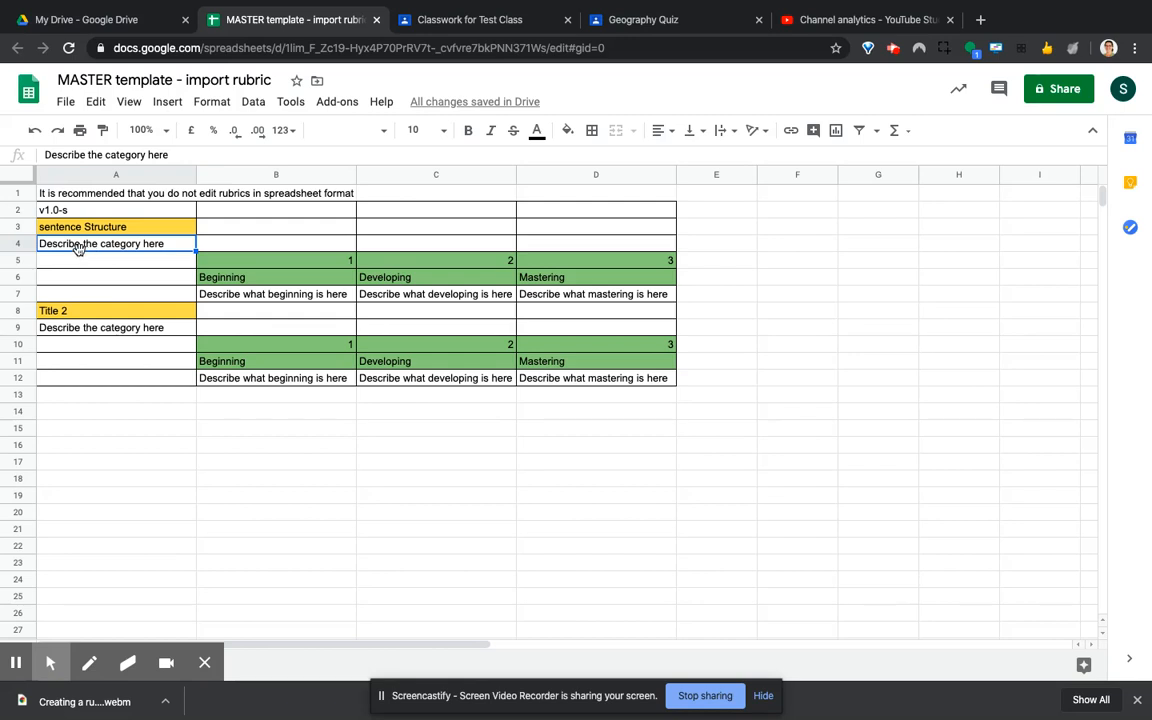
text(Make sure you have capital letters, full stops and conjunction)
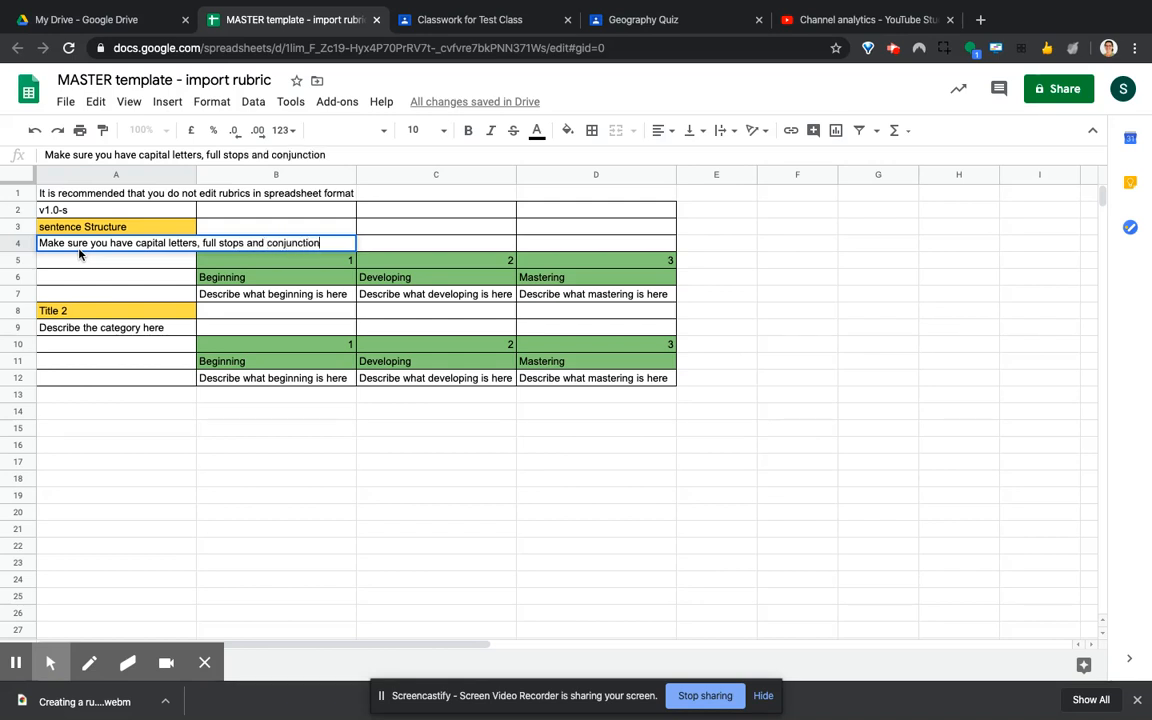
key(Return)
click(79, 248)
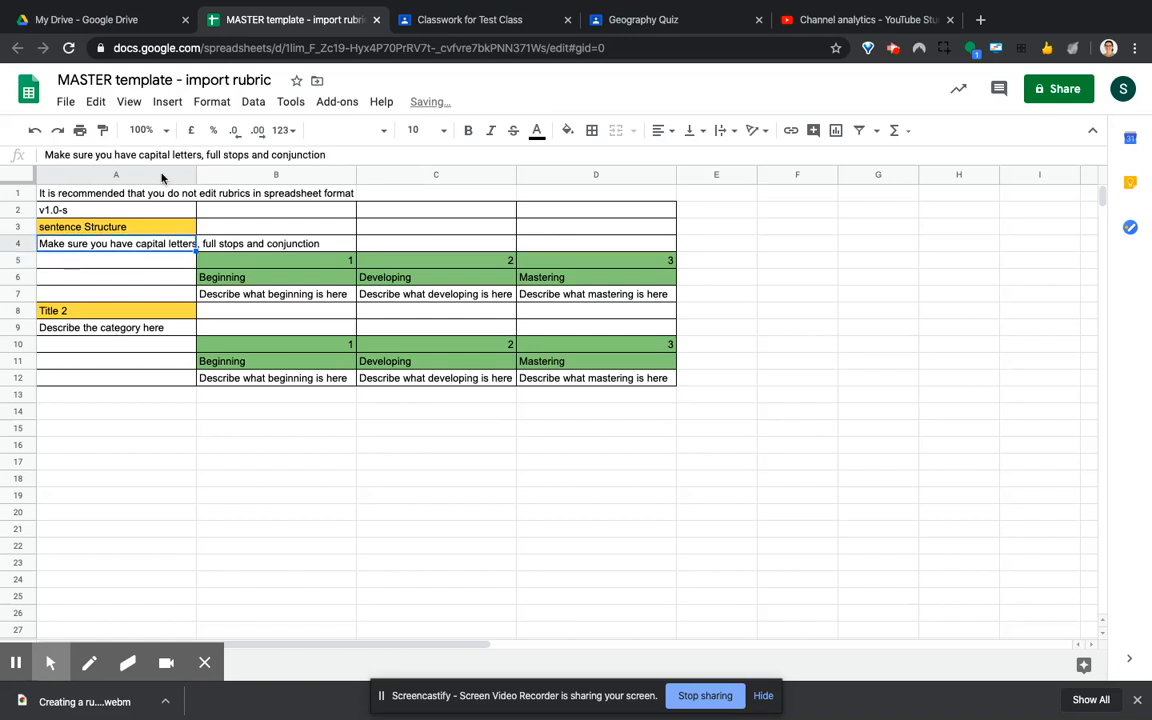
click(327, 155)
text(s)
key(Return)
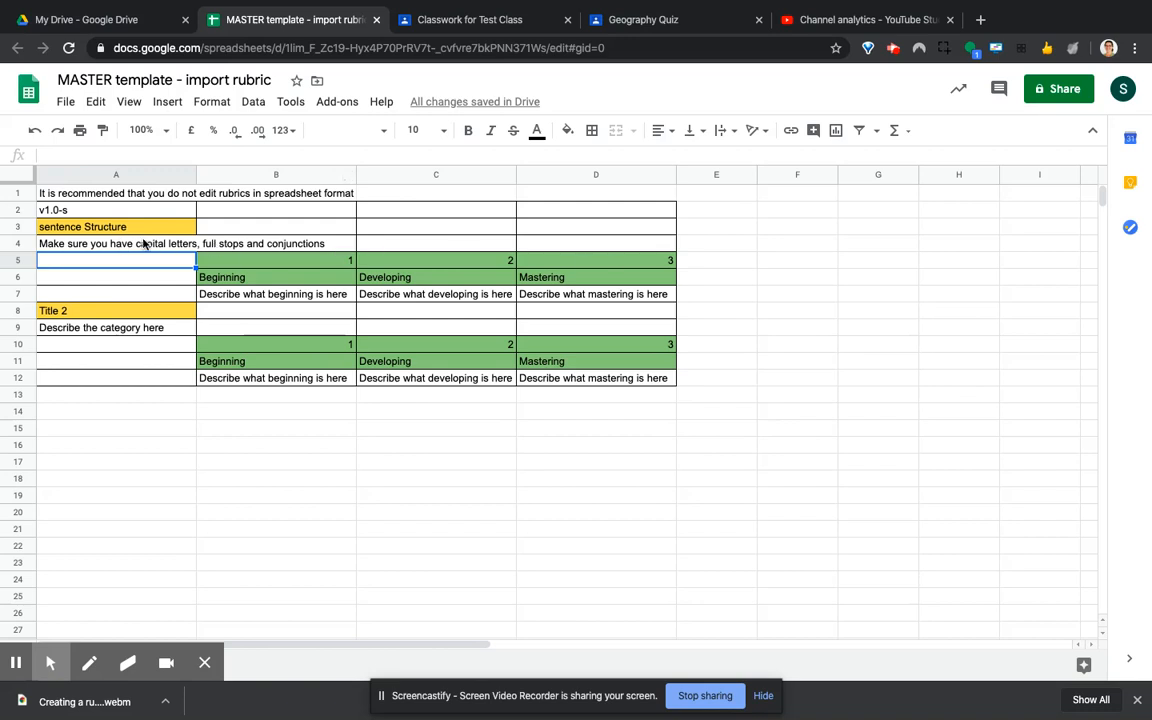
- Examine the points, level titles and level descriptions of the first criterion in rows 5 to 7
click(239, 262)
key(Right)
key(Right)
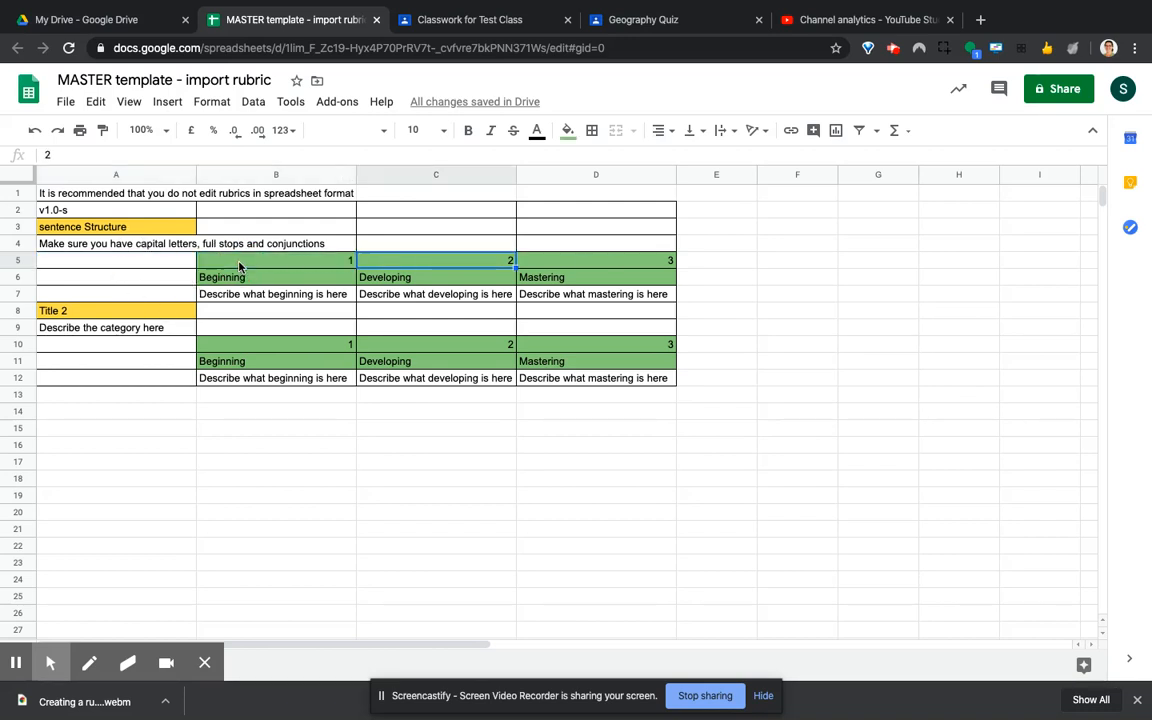
key(Left)
key(Left)
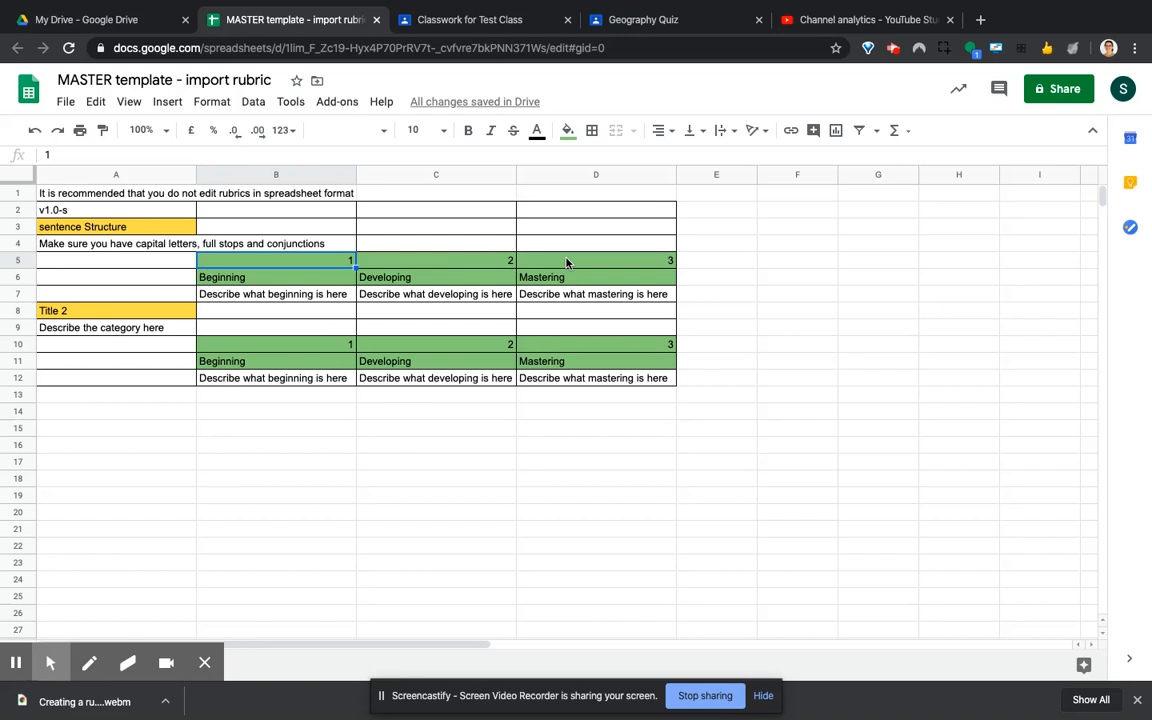
click(258, 277)
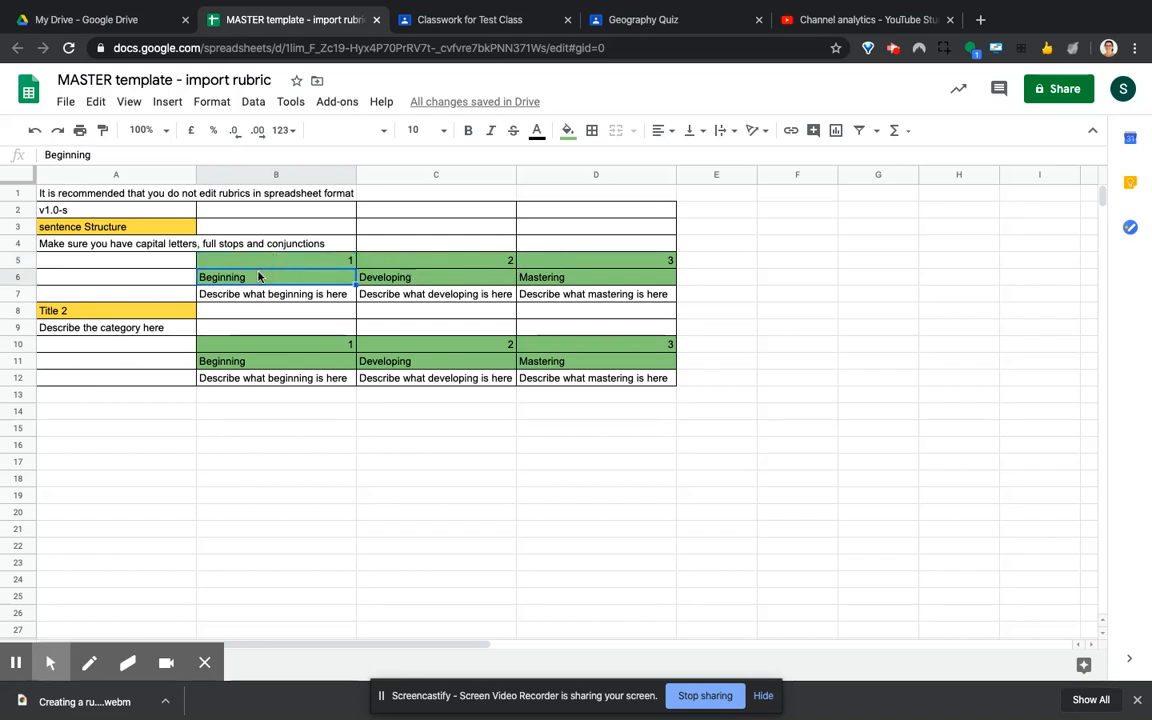
key(Right)
key(Right)
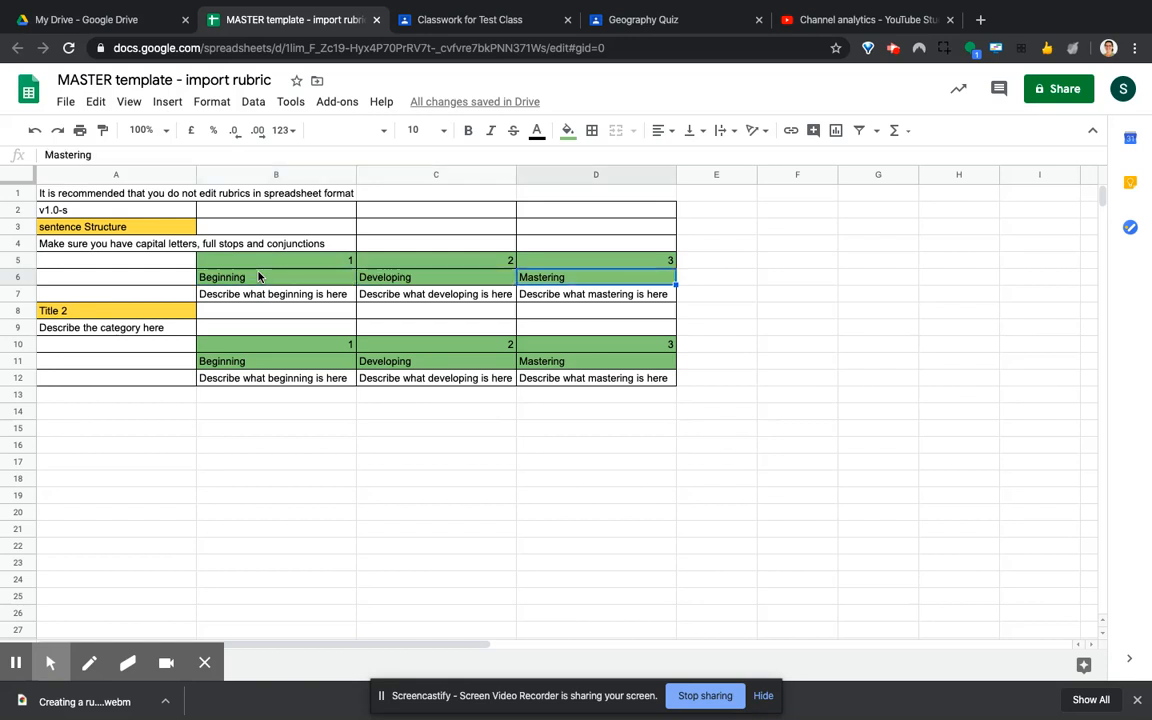
key(Left)
key(Left)
key(Down)
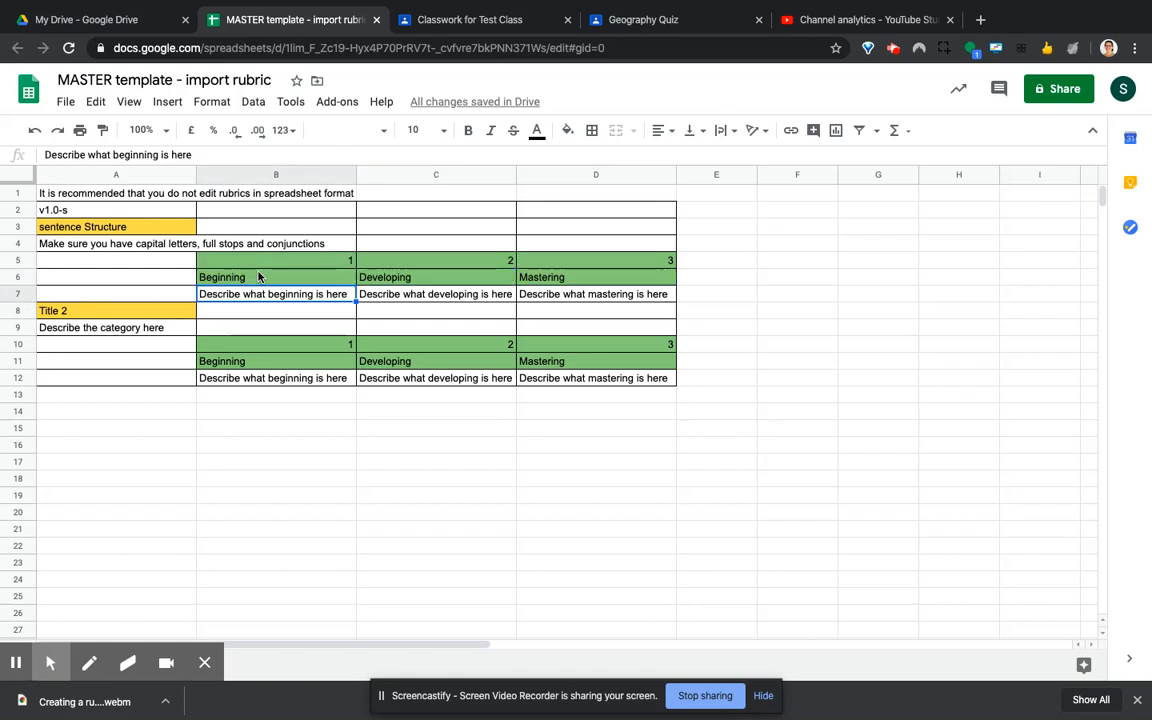
key(Right)
key(Right)
key(Left)
key(Left)
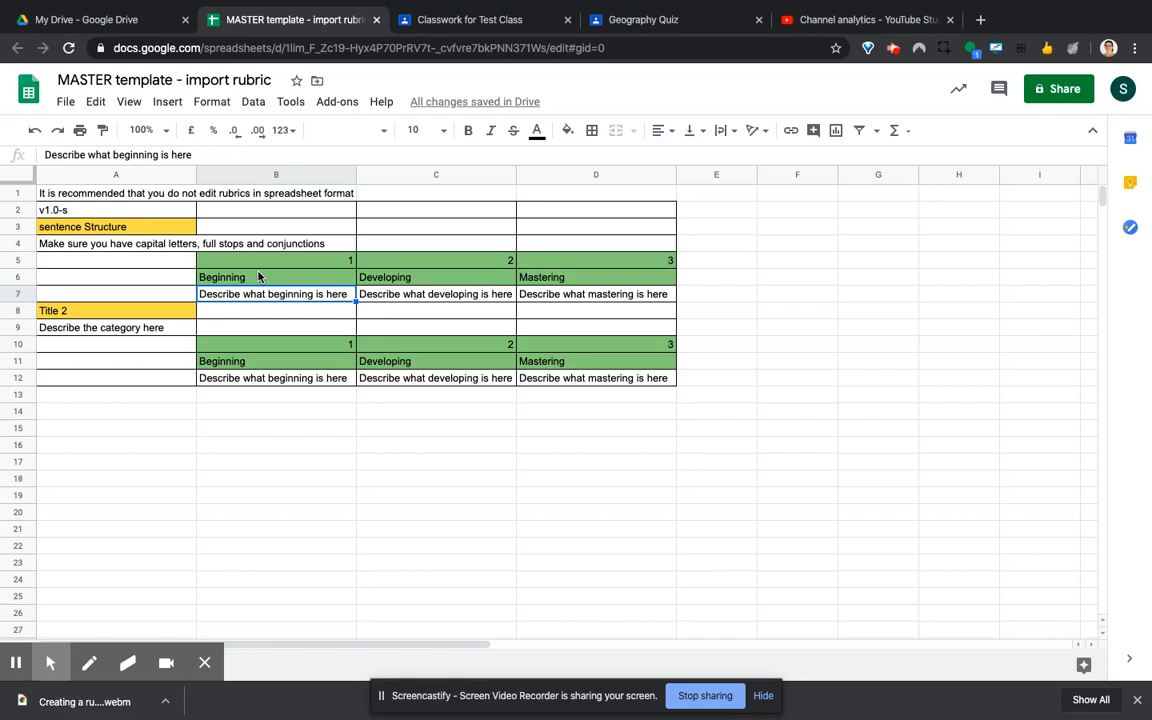
key(Down)
key(Up)
key(Up)
- Set the first criterion's Beginning description in cell B7 to "You have full sentences but have missed out some punctuation"
key(Down)
text(You have )
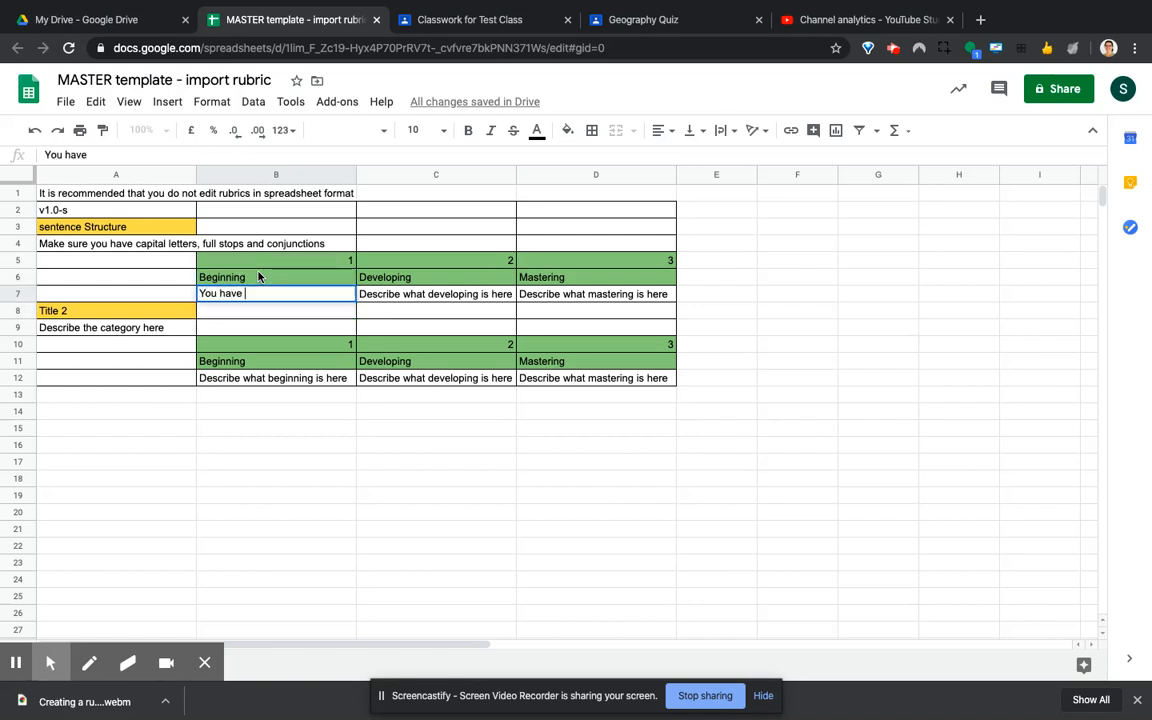
text(full sente)
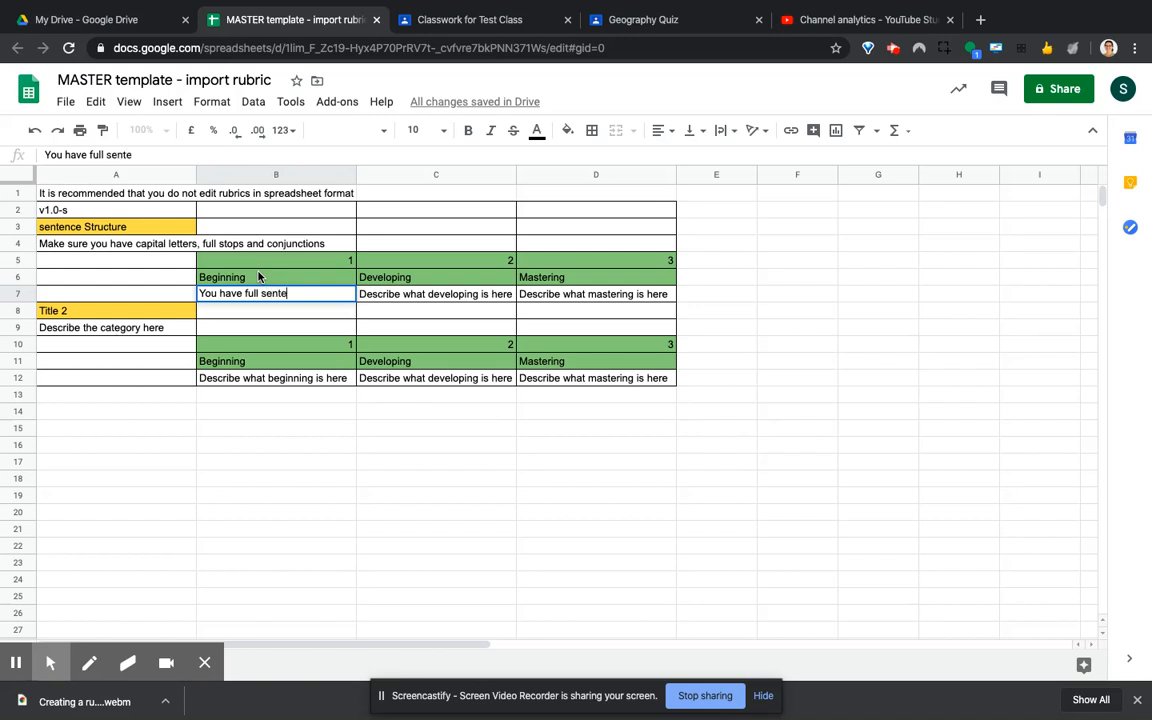
text(nc)
key(BackSpace)
text(nces )
text(bt ha)
text(have misse)
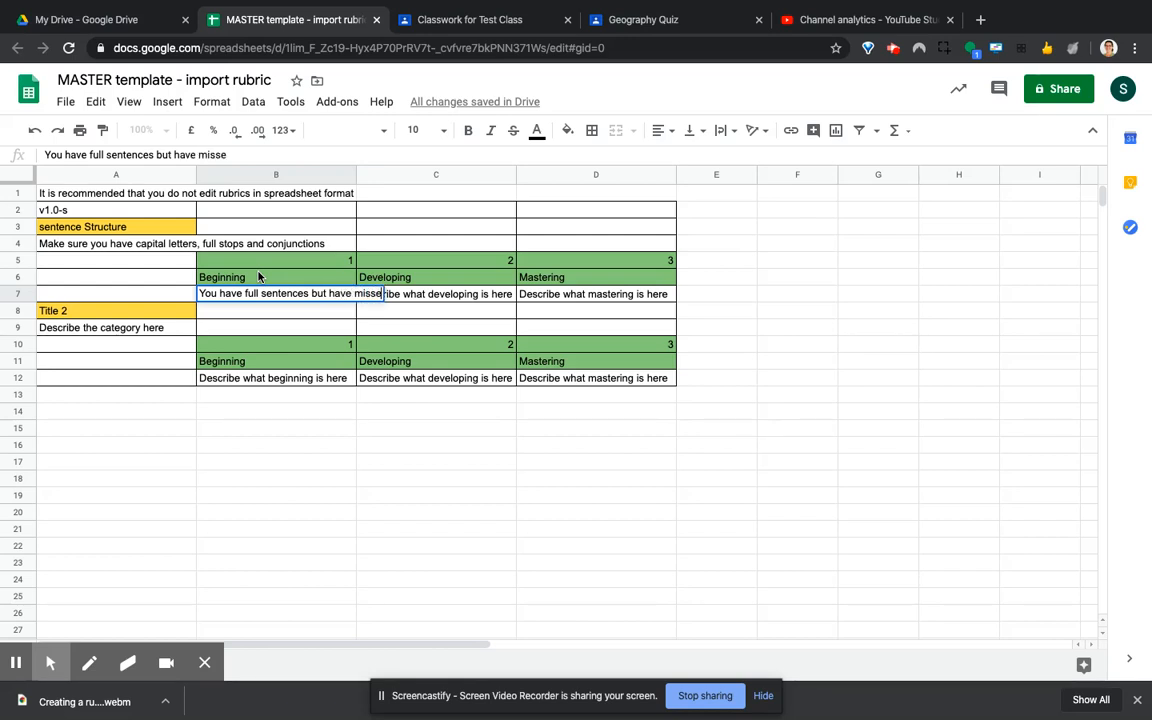
text(d out some p)
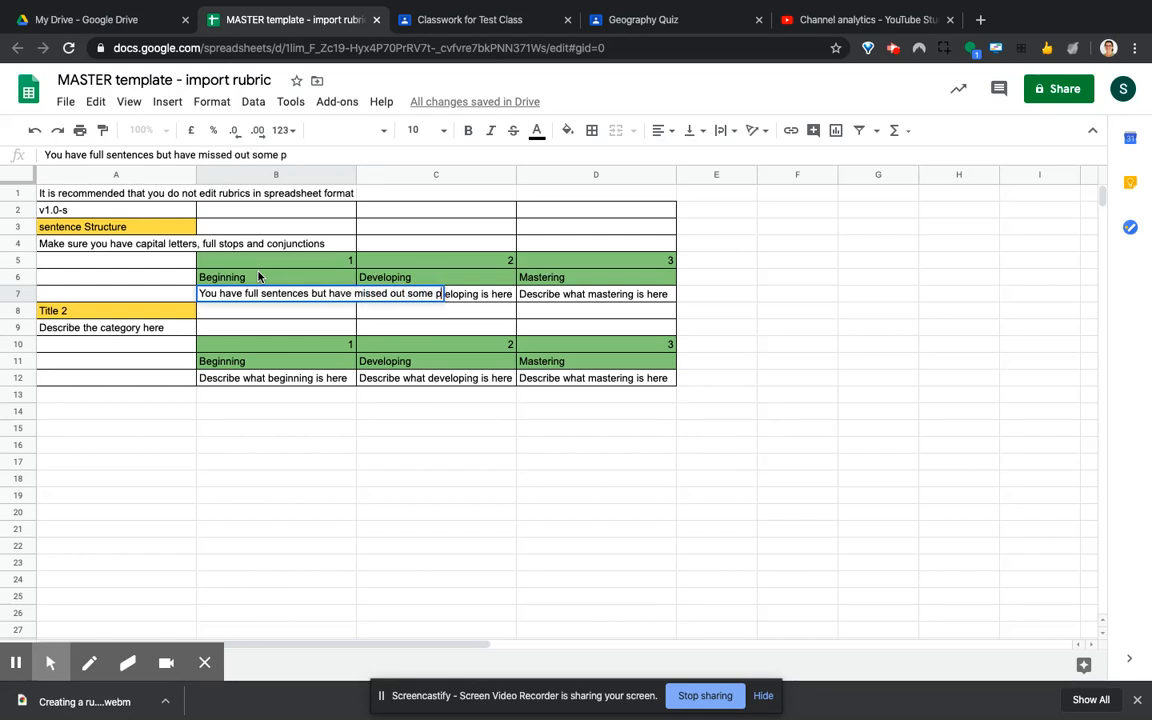
text(unctuation)
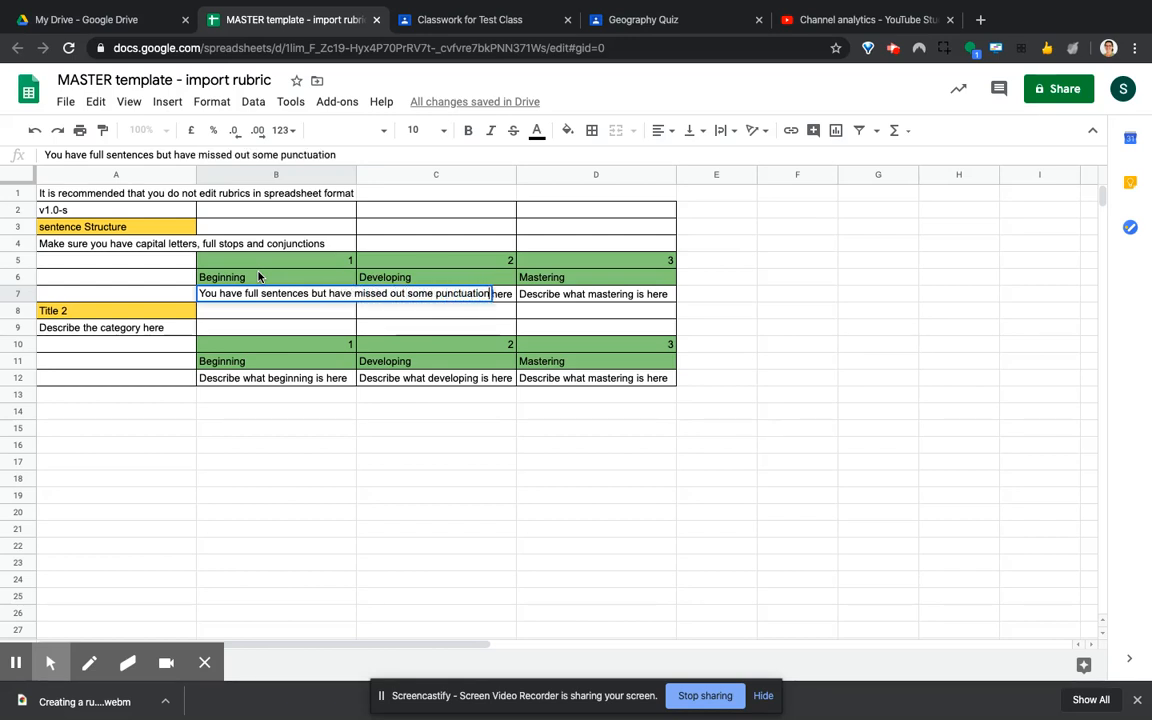
key(Return)
- Set the Developing description in cell C7 to "You have full sentences with correct punctuation and have at least 5 conjunctions"
key(Up)
key(Right)
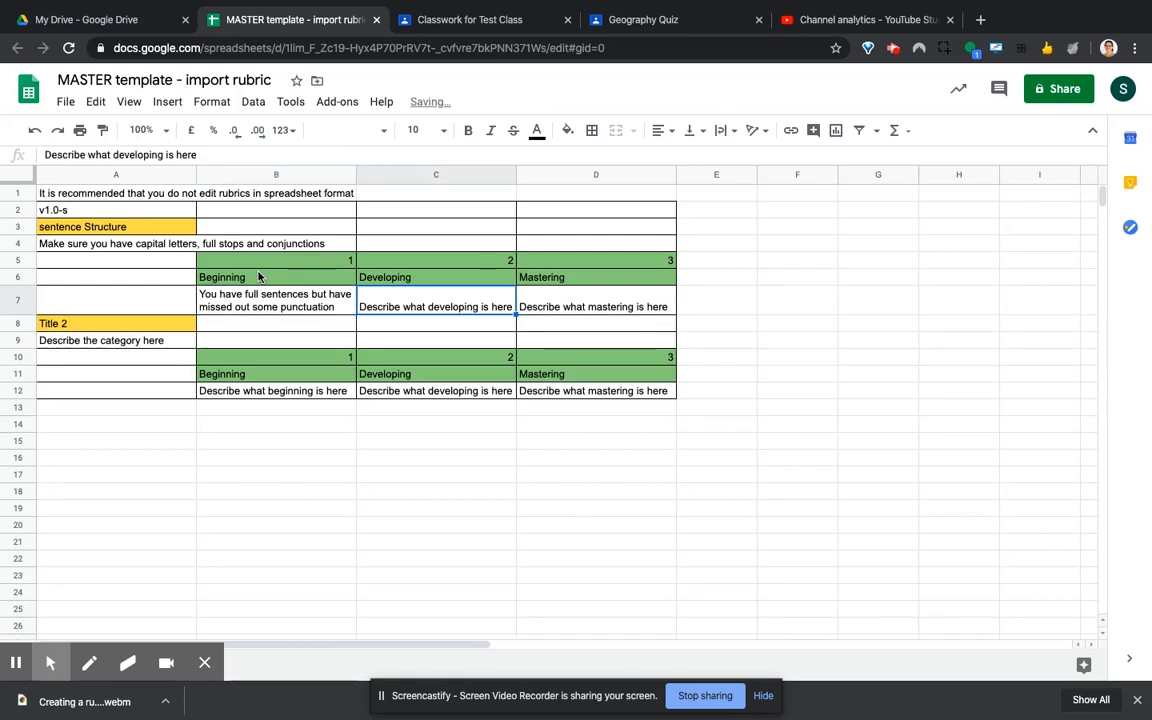
text(You have )
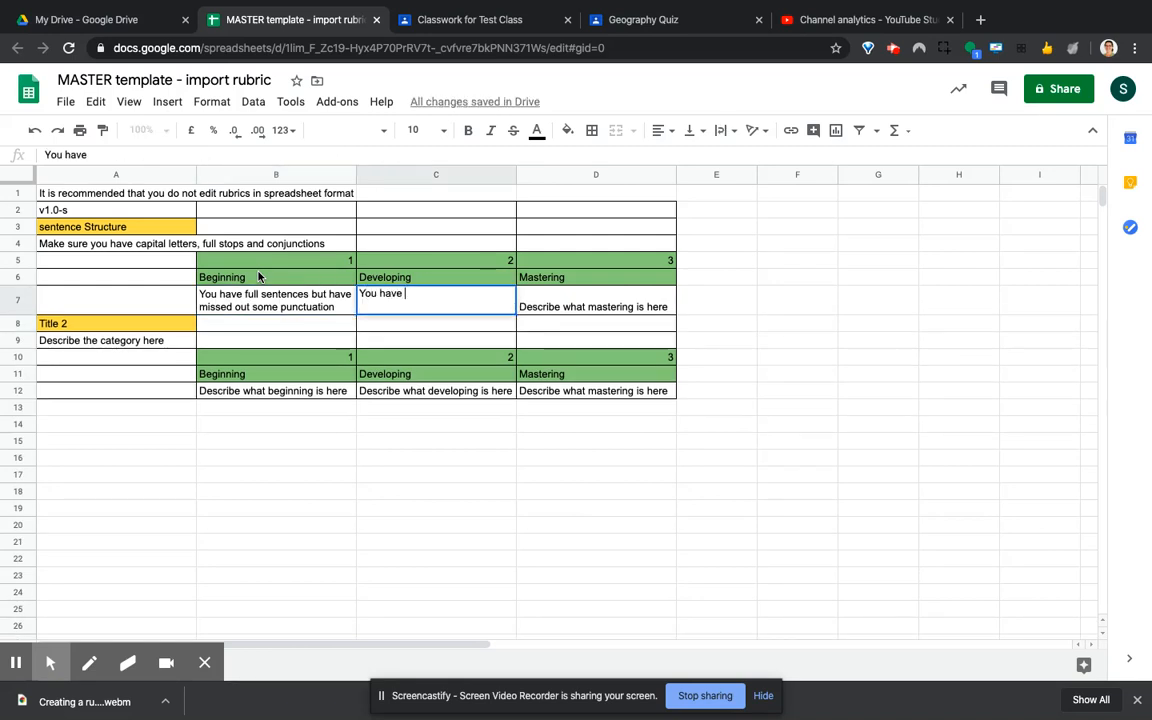
text(full sentences with)
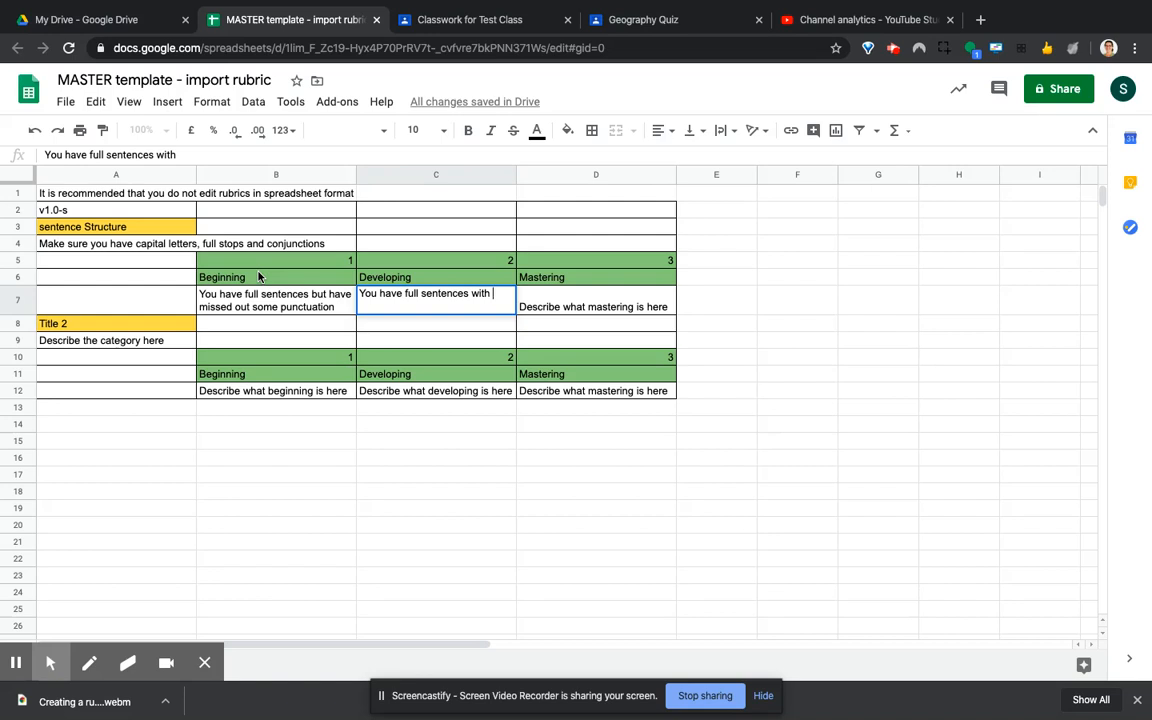
text(correct)
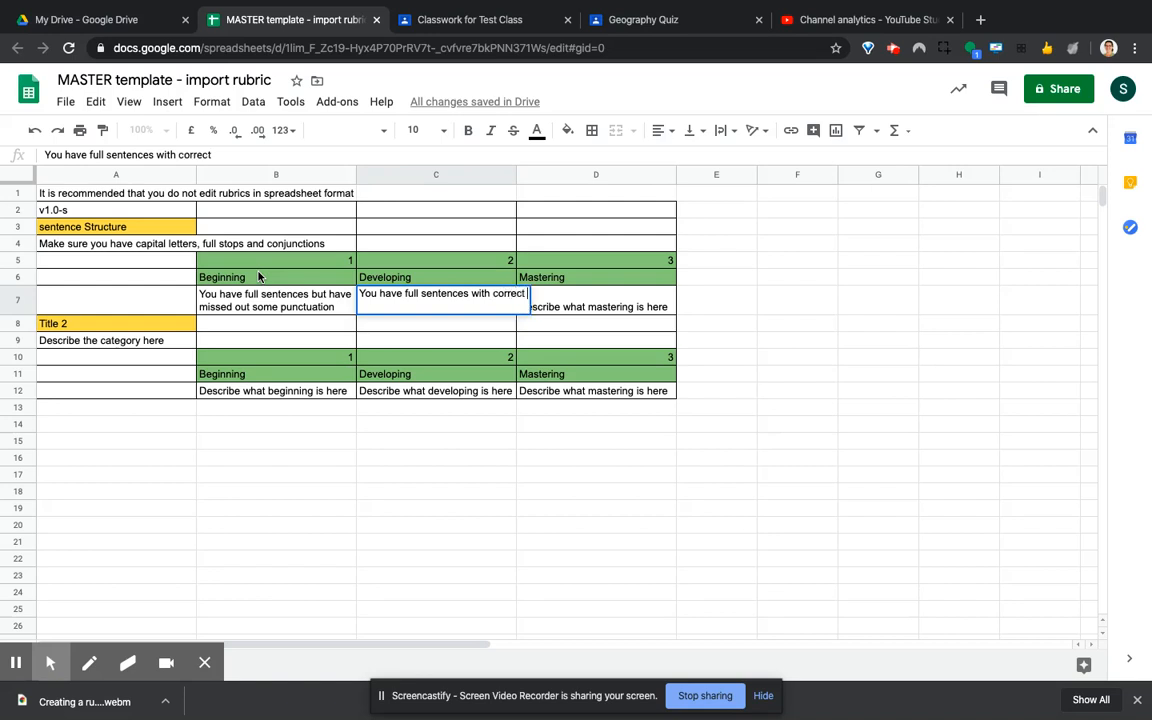
text( punctuation)
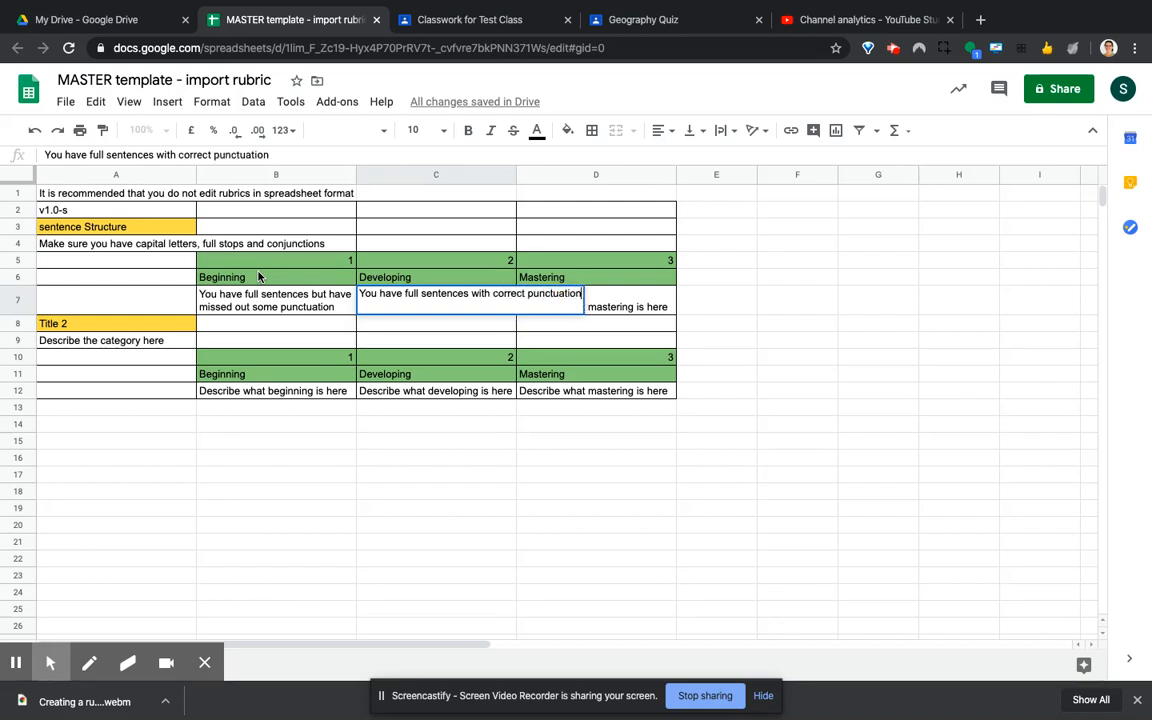
text( and have)
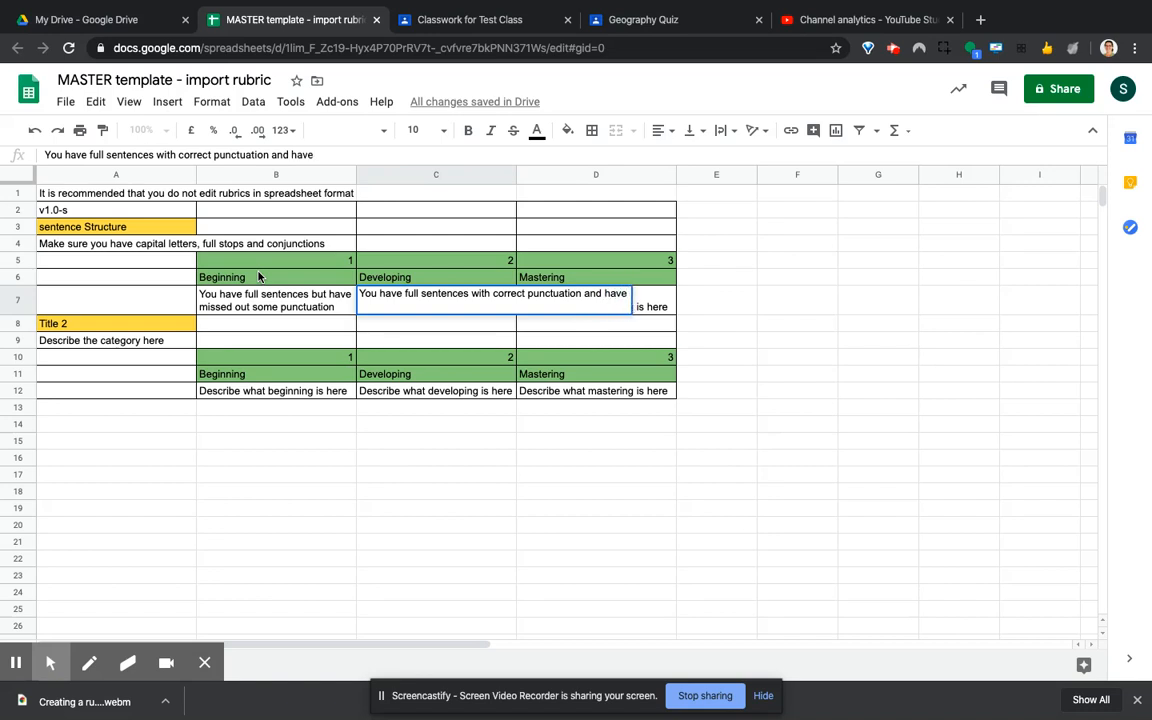
text( at least 5 c)
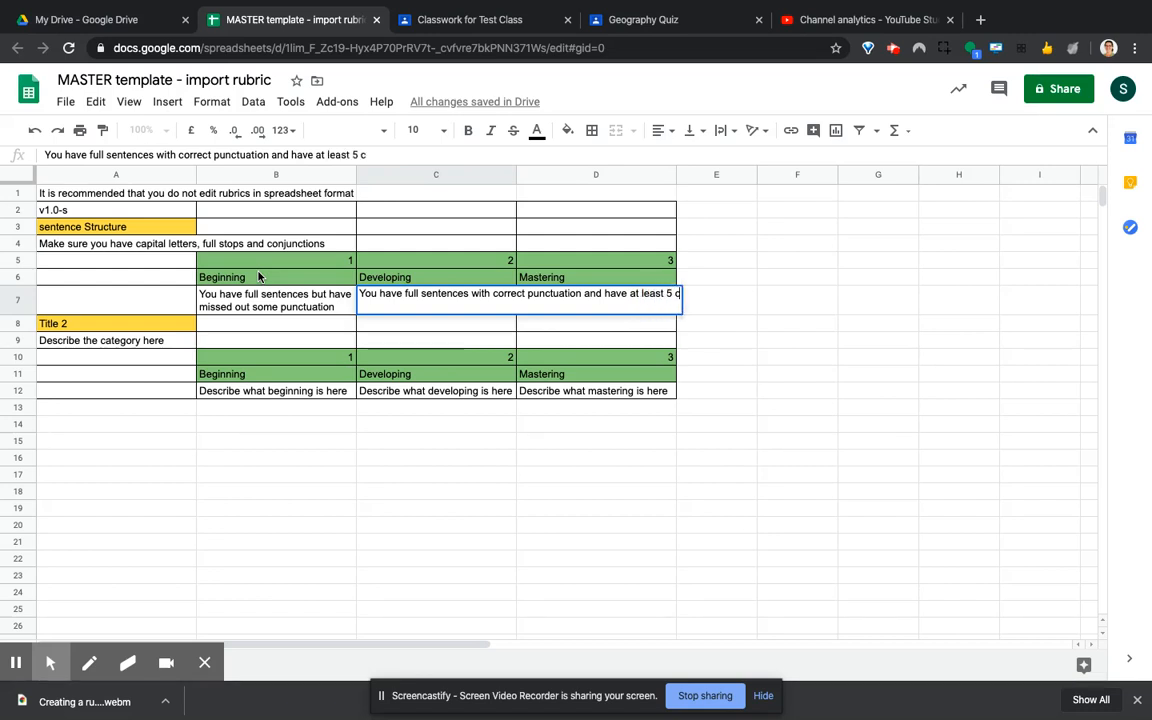
text(onjunc)
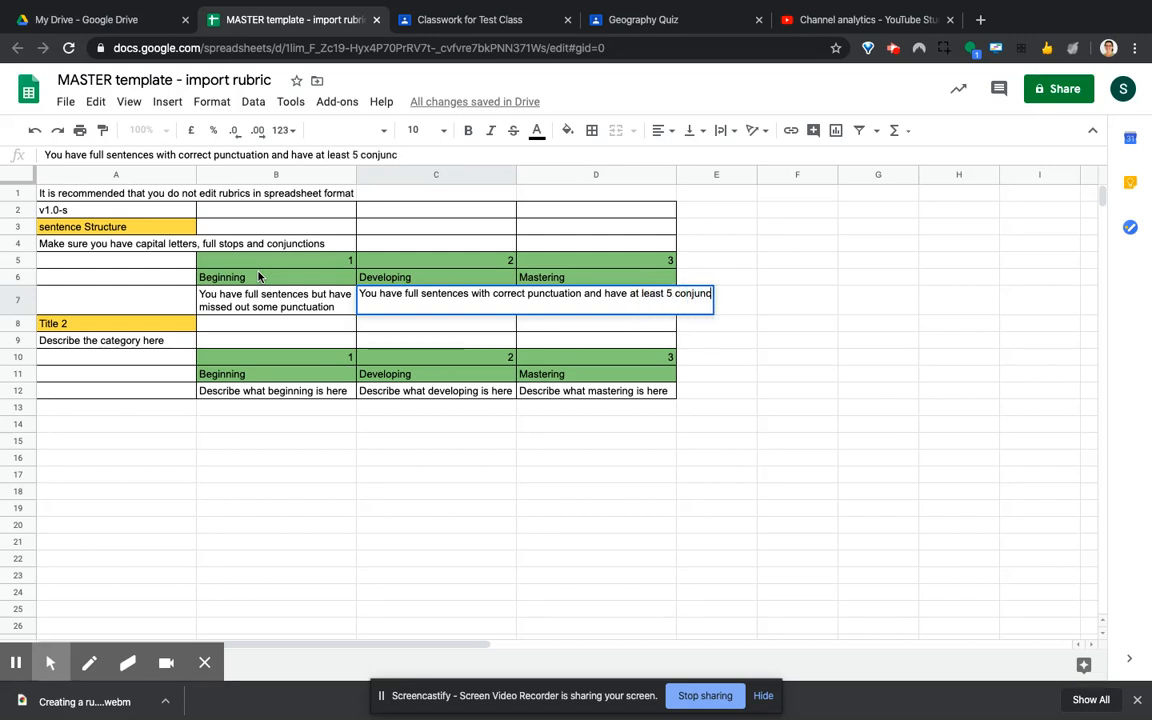
text(tions)
key(Tab)
- Set the Mastering description in cell D7 to "You have full sentences with a range of punctuation and have at least 7 conjunctions"
text(Describe what mastering is here)
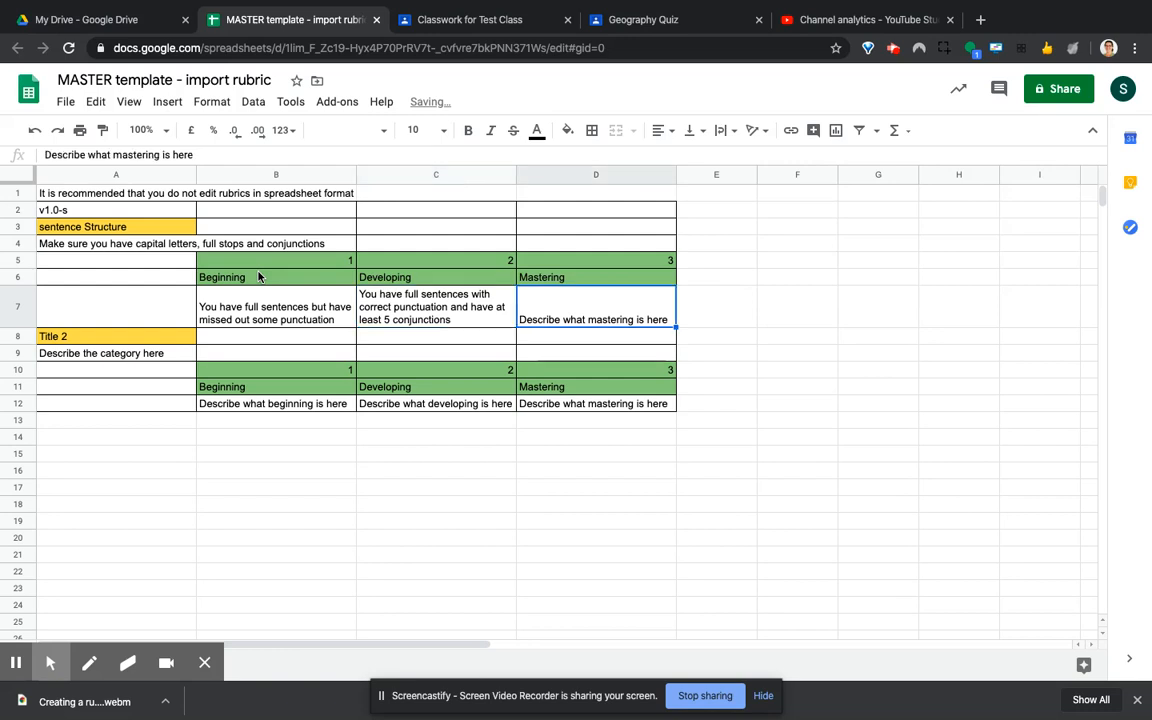
text(You )
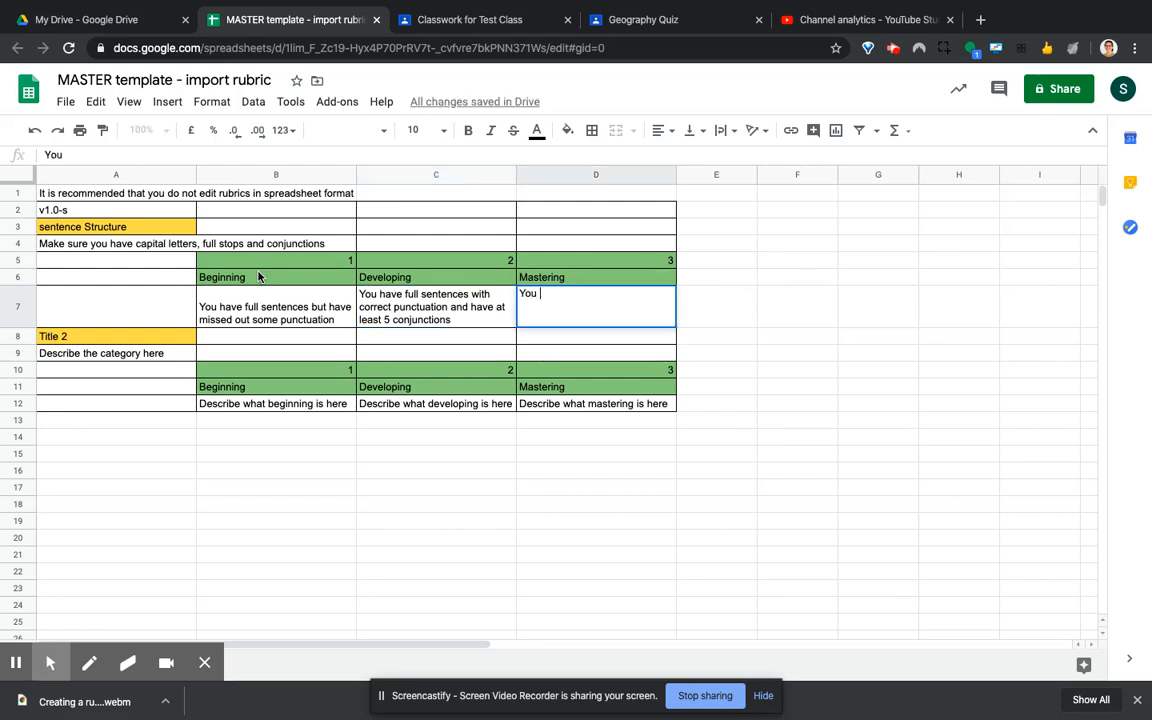
text(have full sentences with)
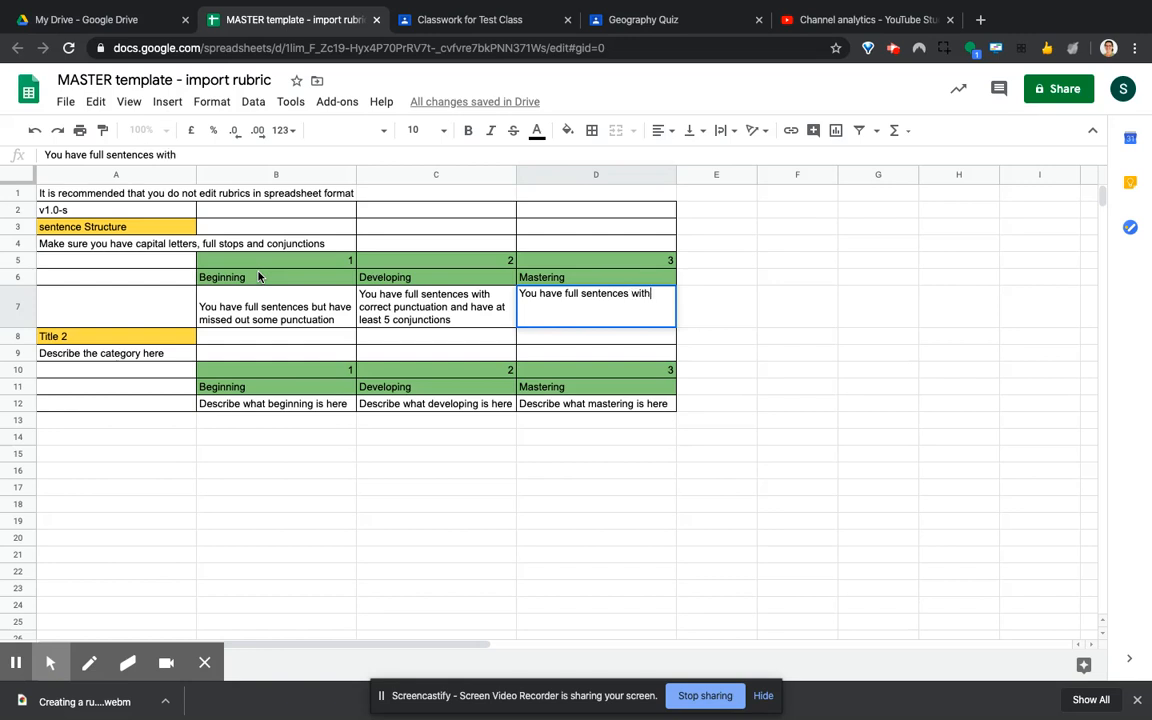
text( a range o)
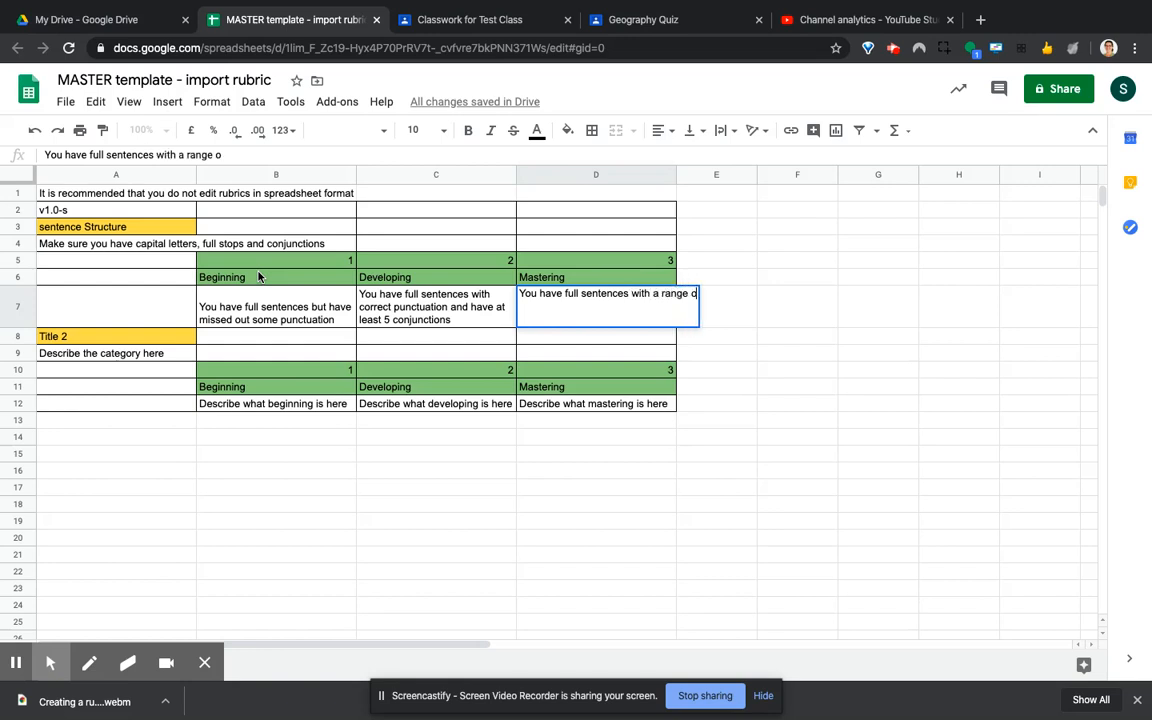
text(f punctu)
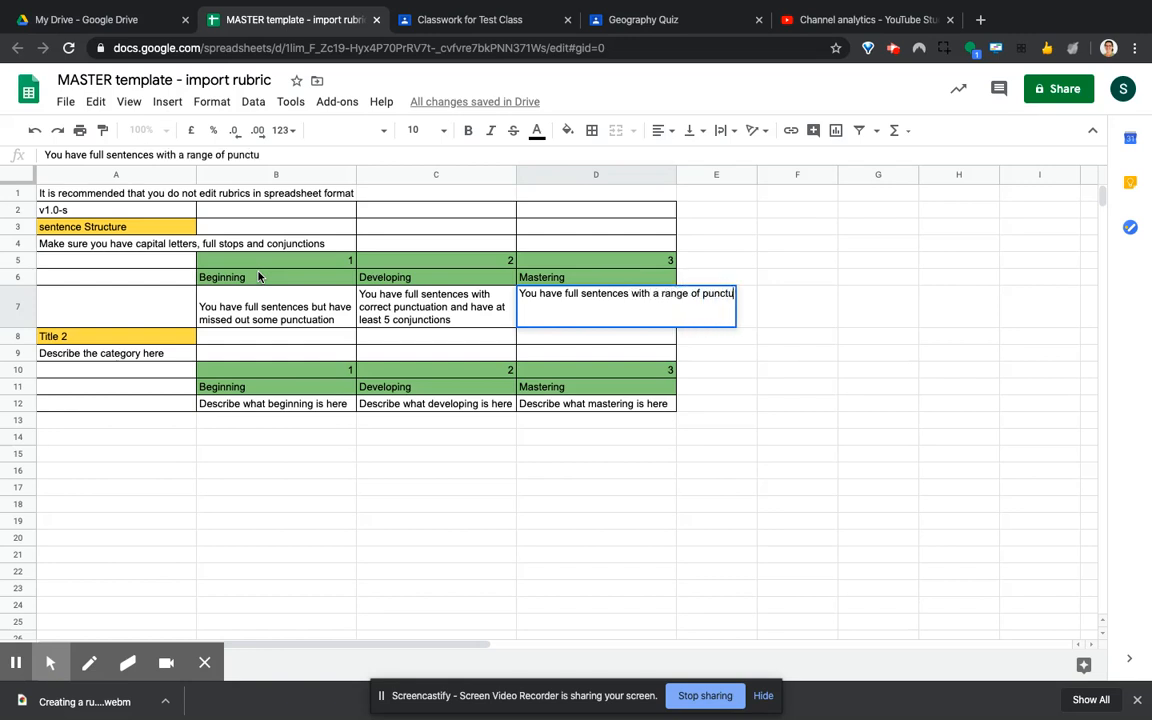
text(at)
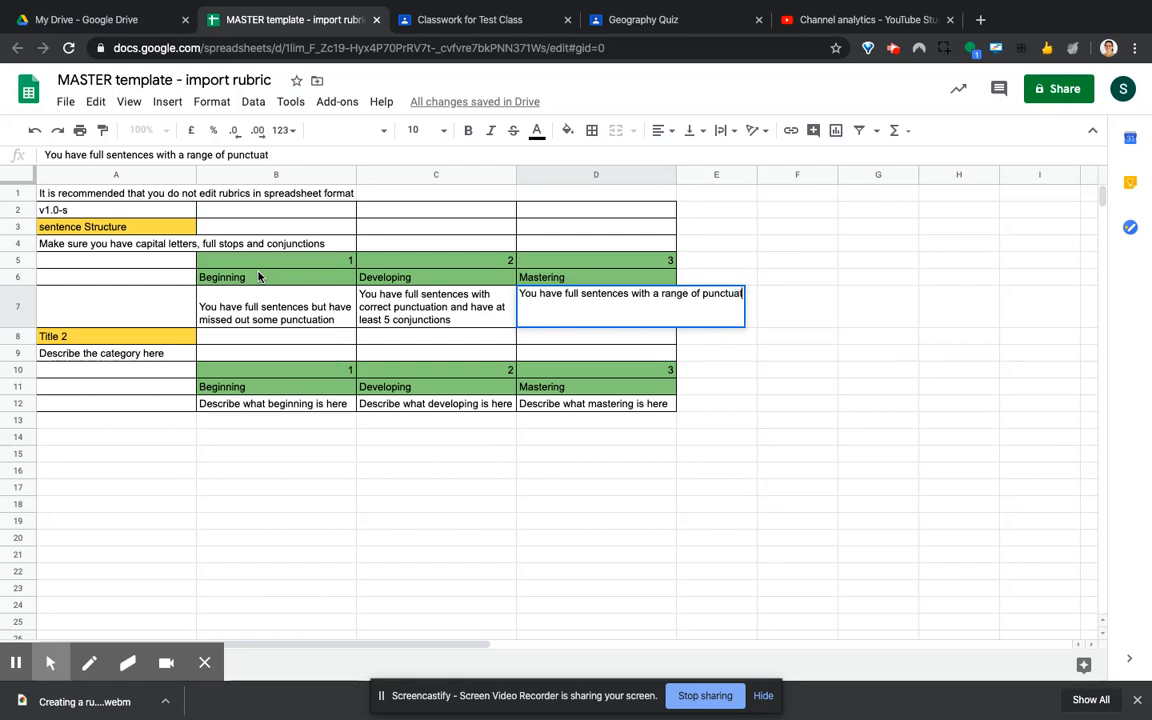
text(ion and have)
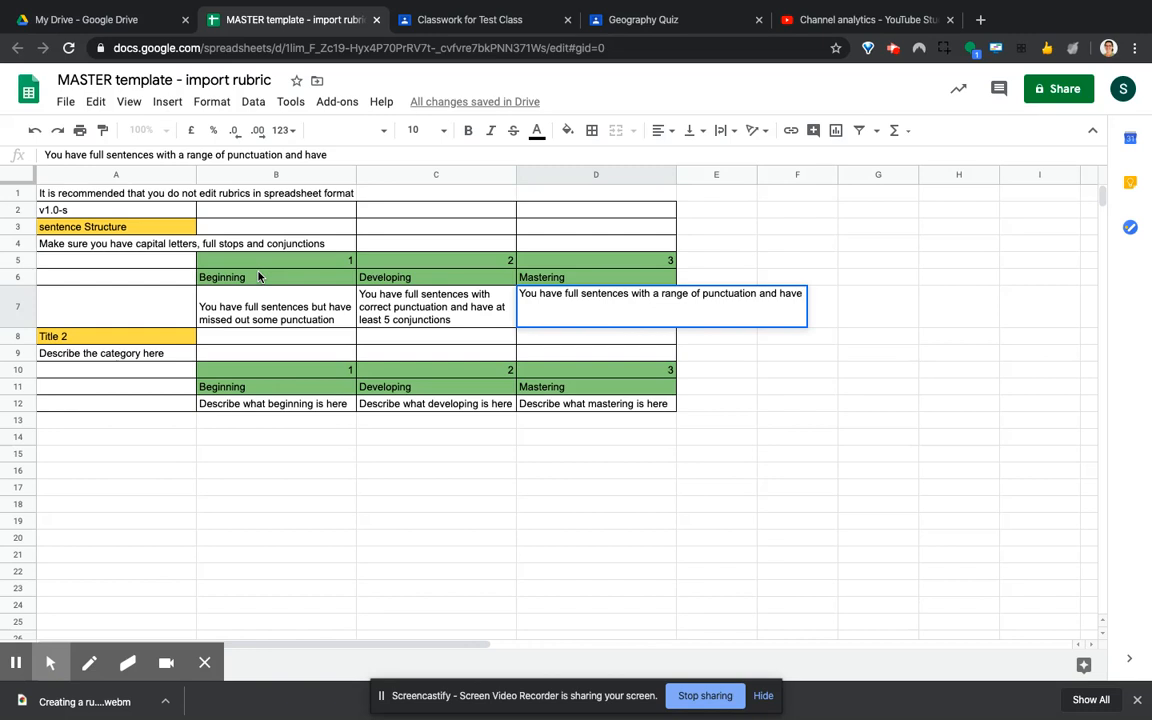
text( at least )
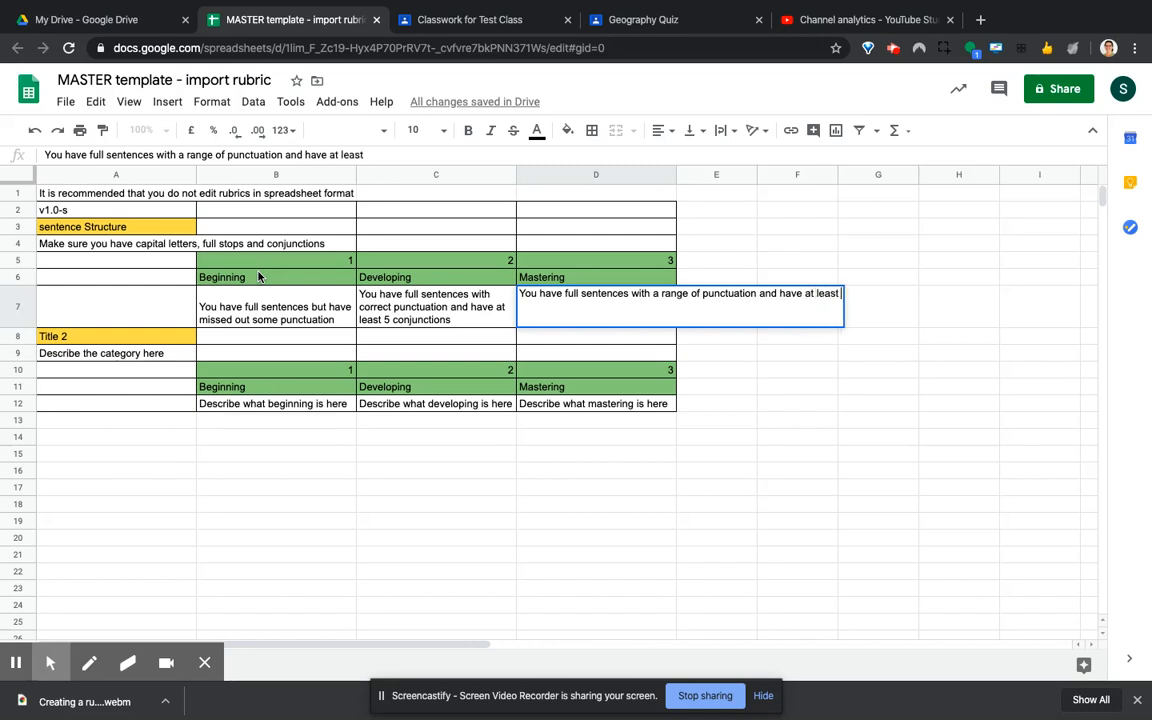
text(7 conjunctions)
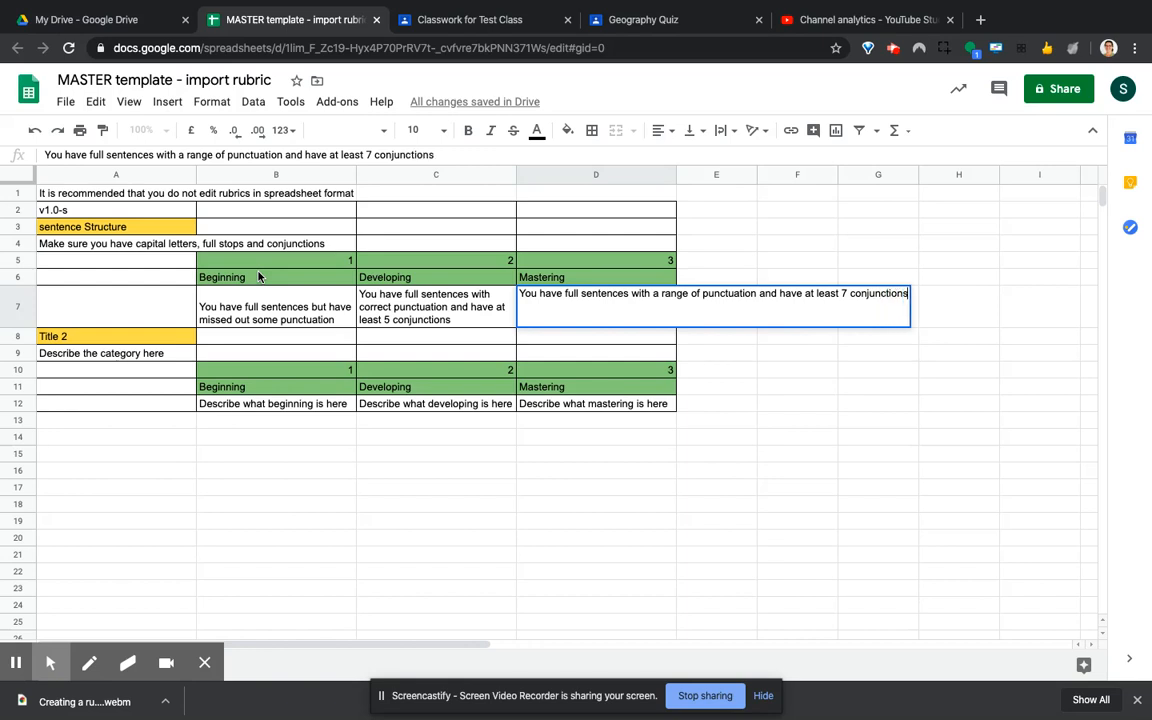
key(Return)
- Review the first criterion's level descriptions and examine the second criterion's title, description and level cells in rows 8 to 12
key(Up)
key(Left)
key(Left)
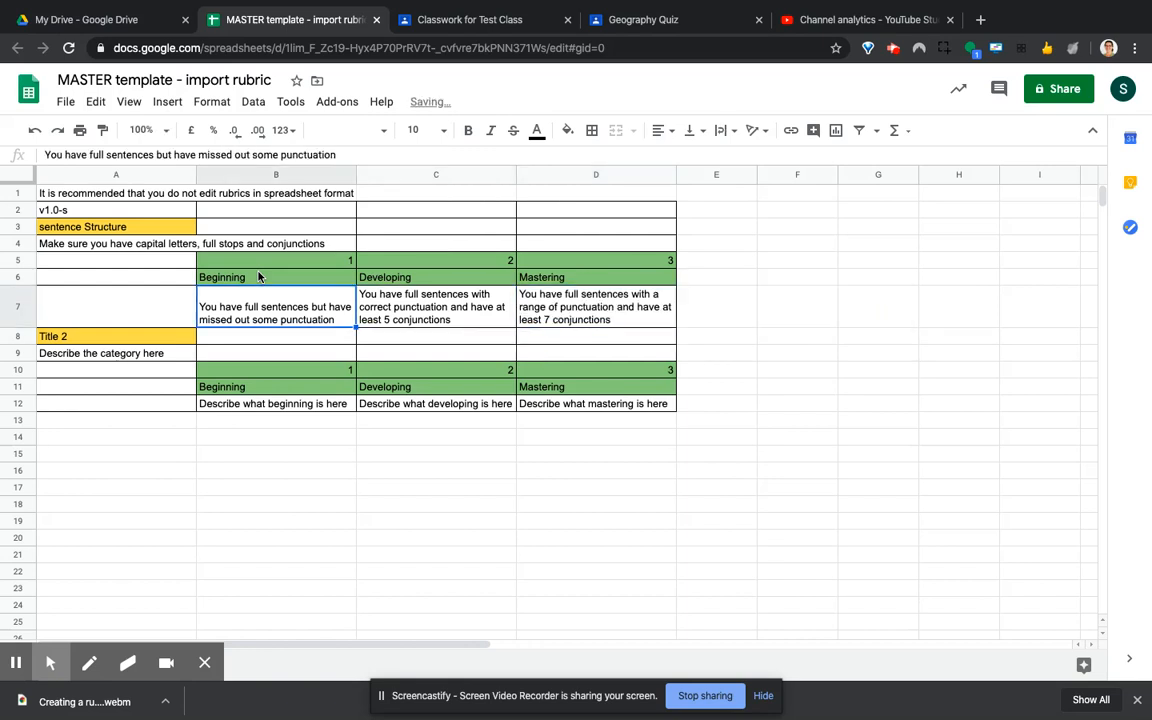
key(Left)
key(Up)
key(Right)
key(Left)
key(Down)
key(Down)
key(Up)
key(Up)
key(Down)
key(Down)
key(Down)
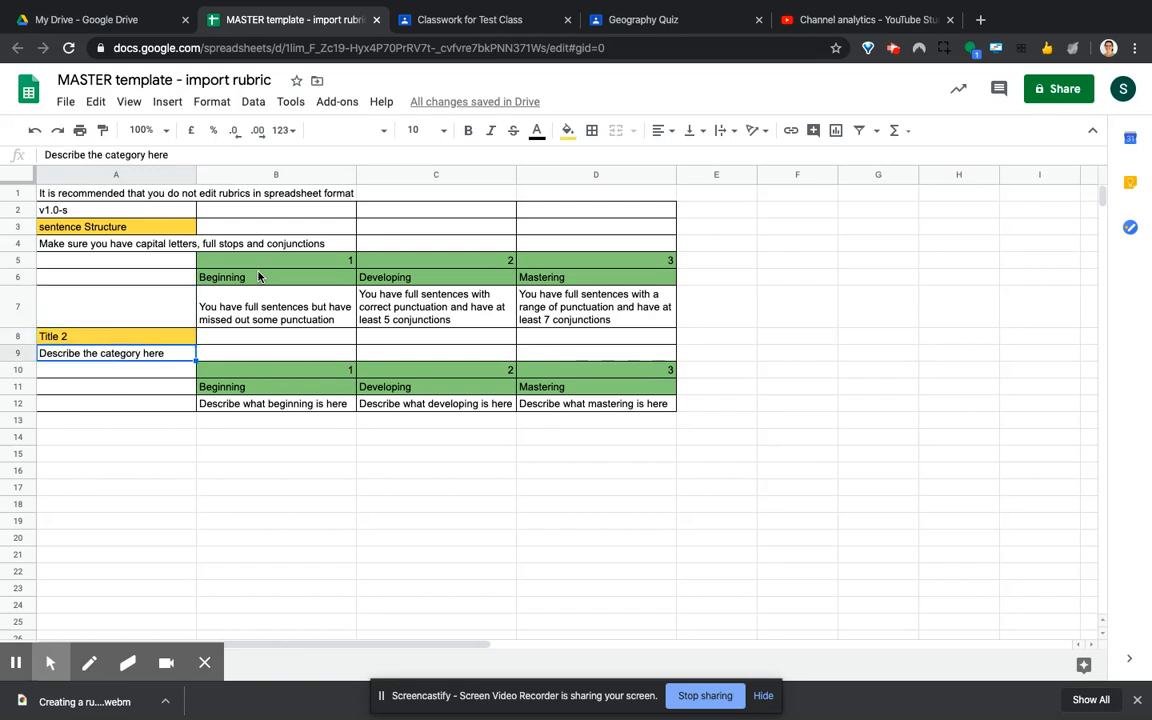
key(Down)
key(Right)
key(Down)
key(Down)
key(Down)
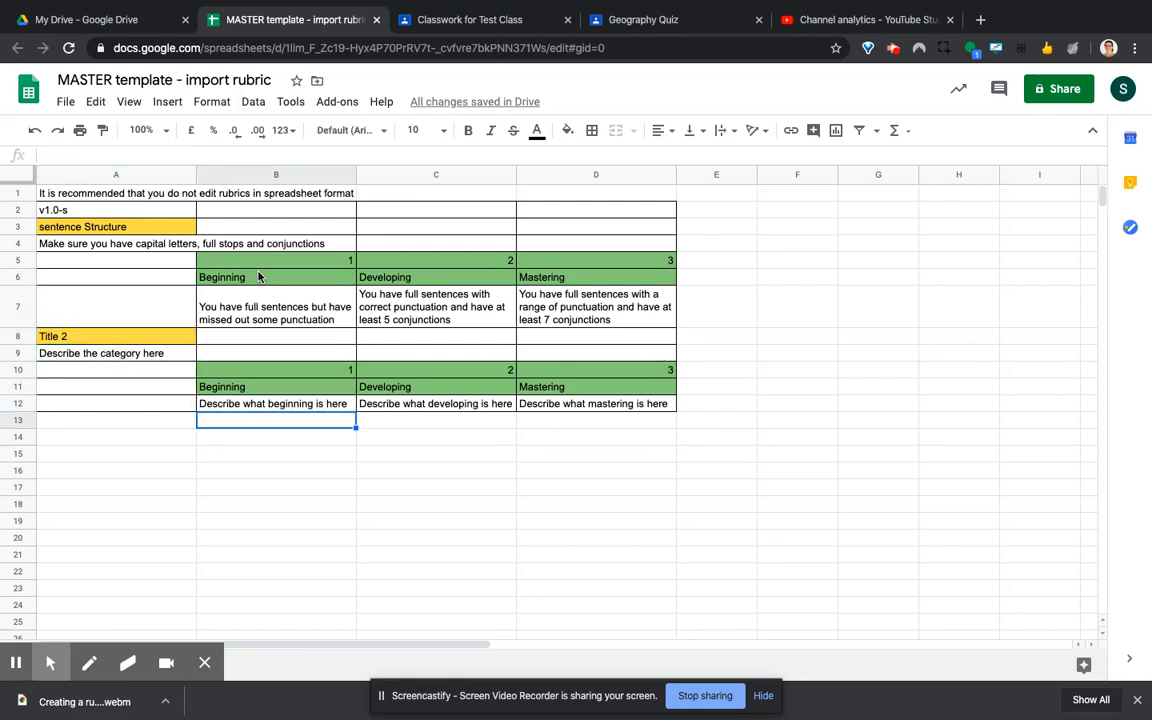
key(Up)
key(Right)
key(Right)
key(Right)
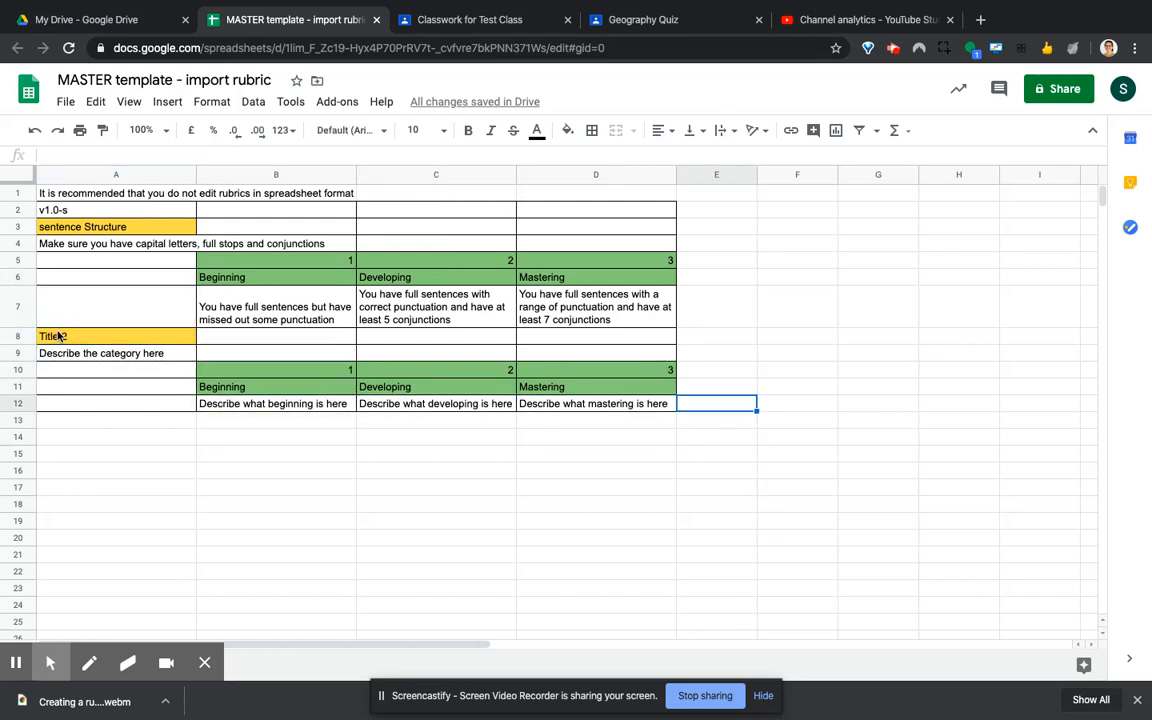
- Copy the whole second criterion block, A8:D12, and paste it directly below, starting at cell A13, as a third criterion
drag(60, 338, 180, 385)
drag(304, 408, 571, 411)
key(ctrl+c)
click(83, 421)
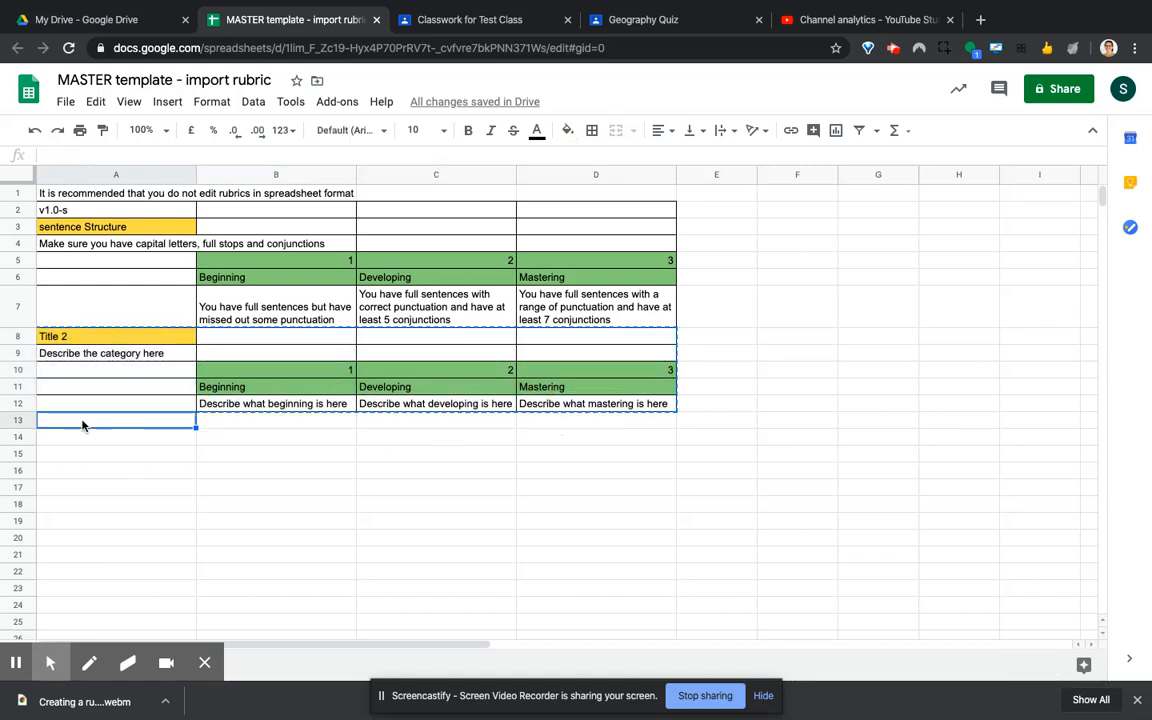
key(ctrl+v)
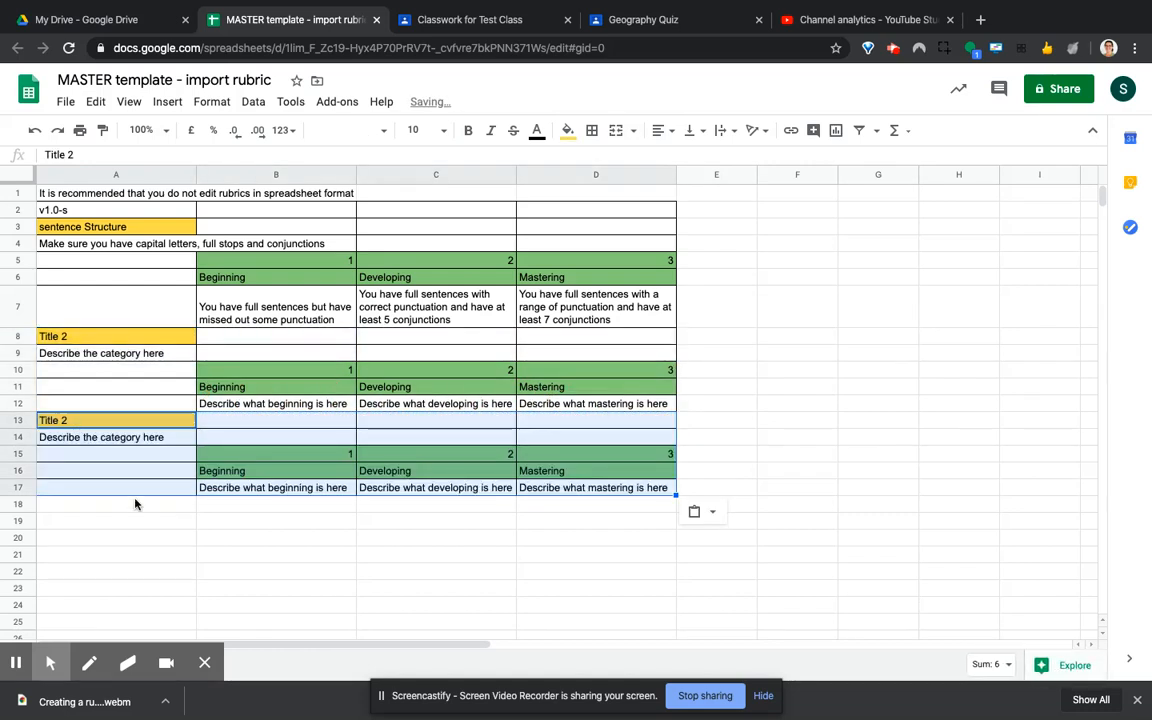
- Copy the title, description and first level of the third criterion, A13:B17, to cell A18 as a single-level fourth criterion
click(141, 506)
drag(130, 422, 239, 486)
key(ctrl+c)
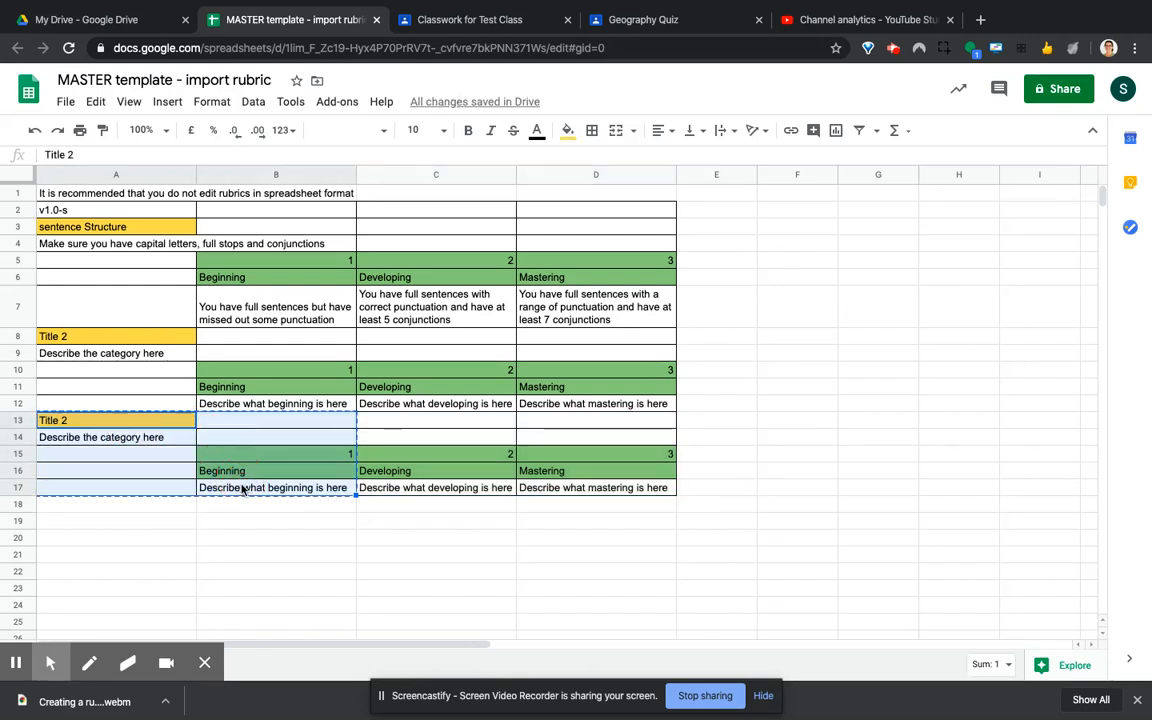
click(117, 508)
key(ctrl+v)
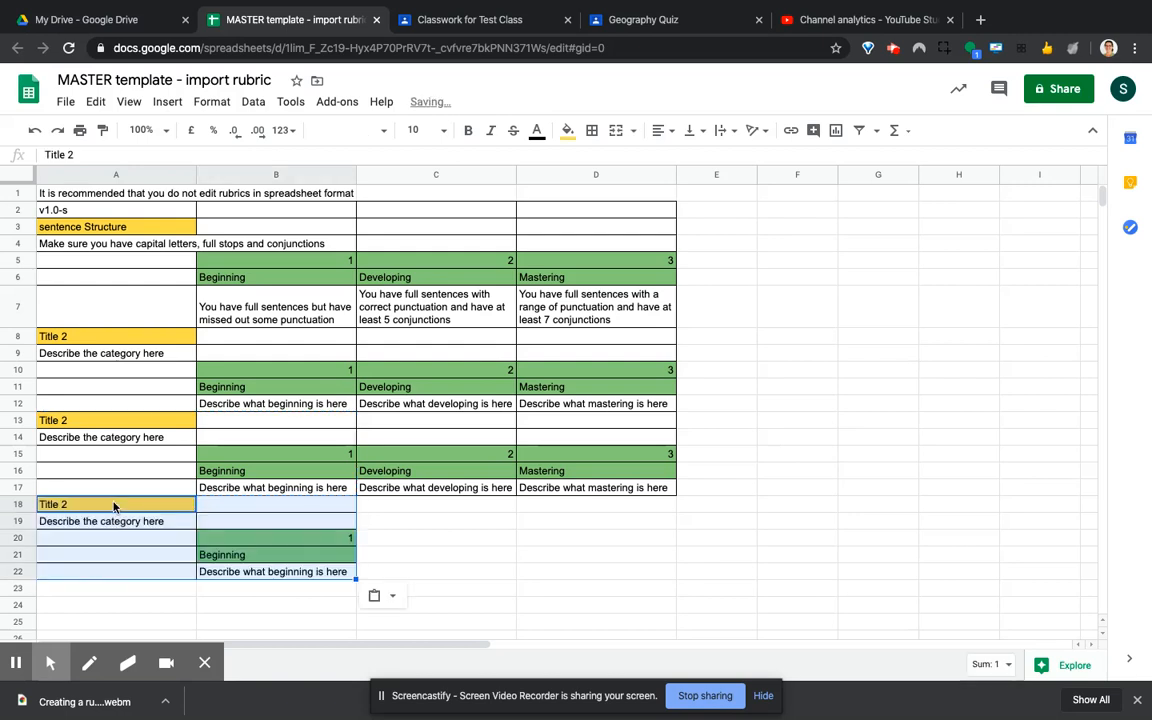
click(80, 423)
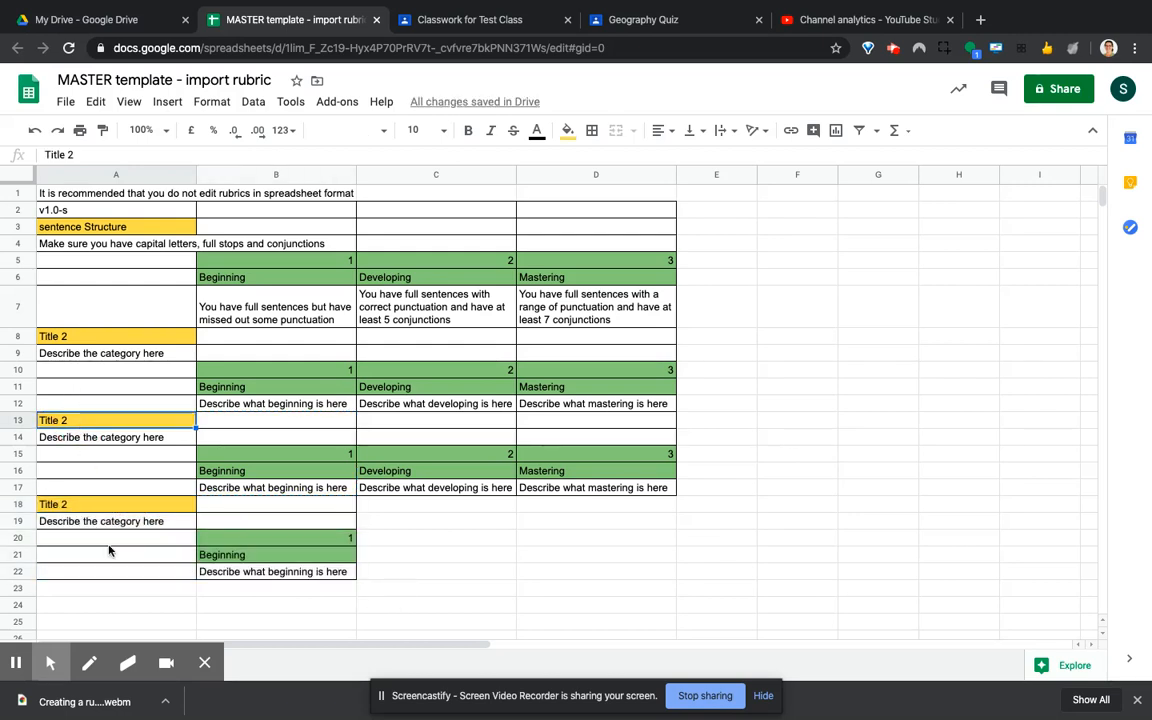
- Set the fourth criterion's only level to 3 points in cell B20 and title it "Mastering" in B21
click(222, 541)
text(3)
key(Return)
text(M)
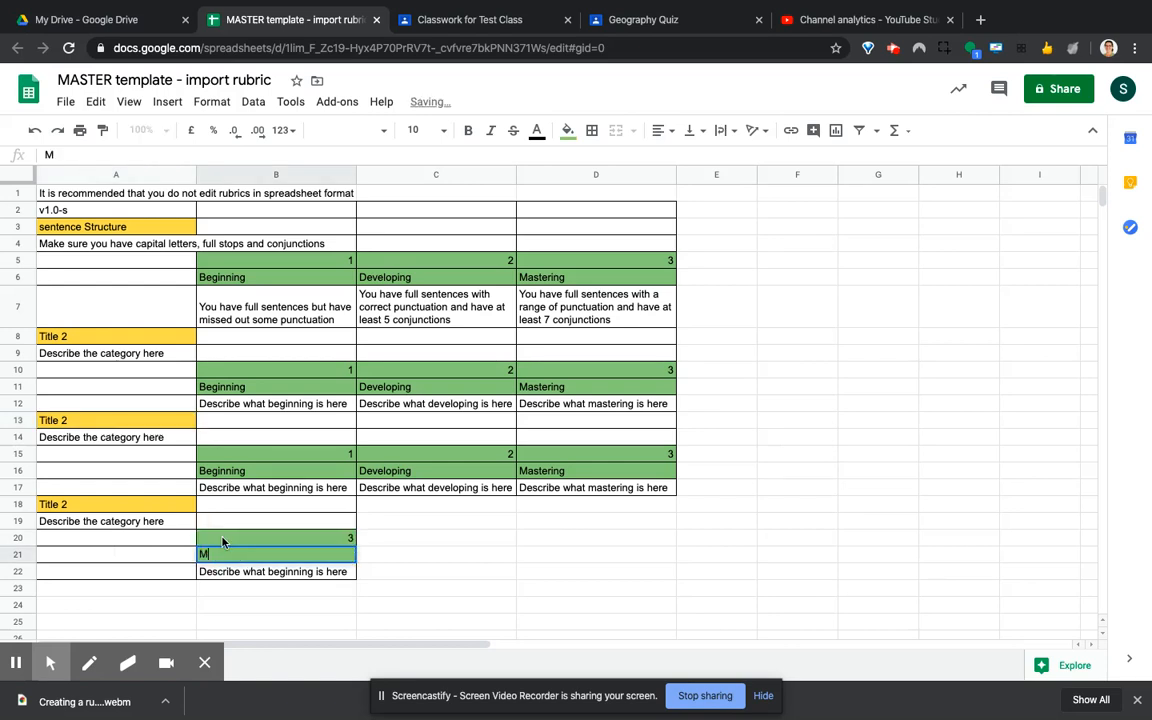
text(astering)
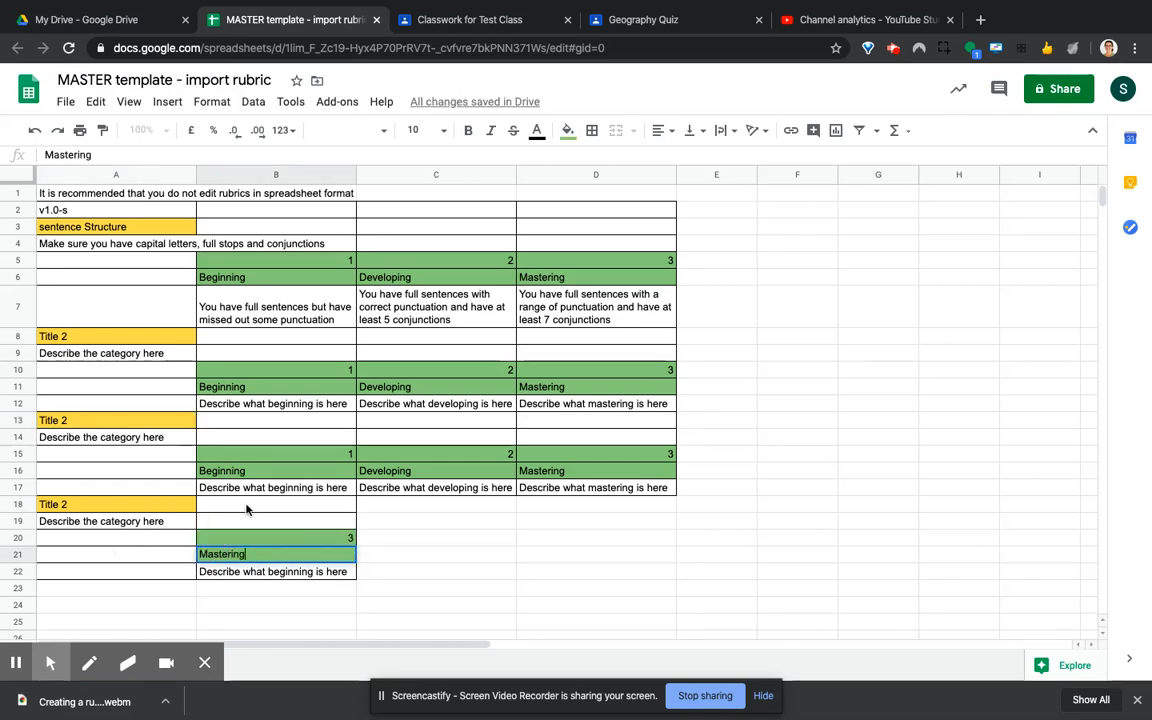
click(313, 574)
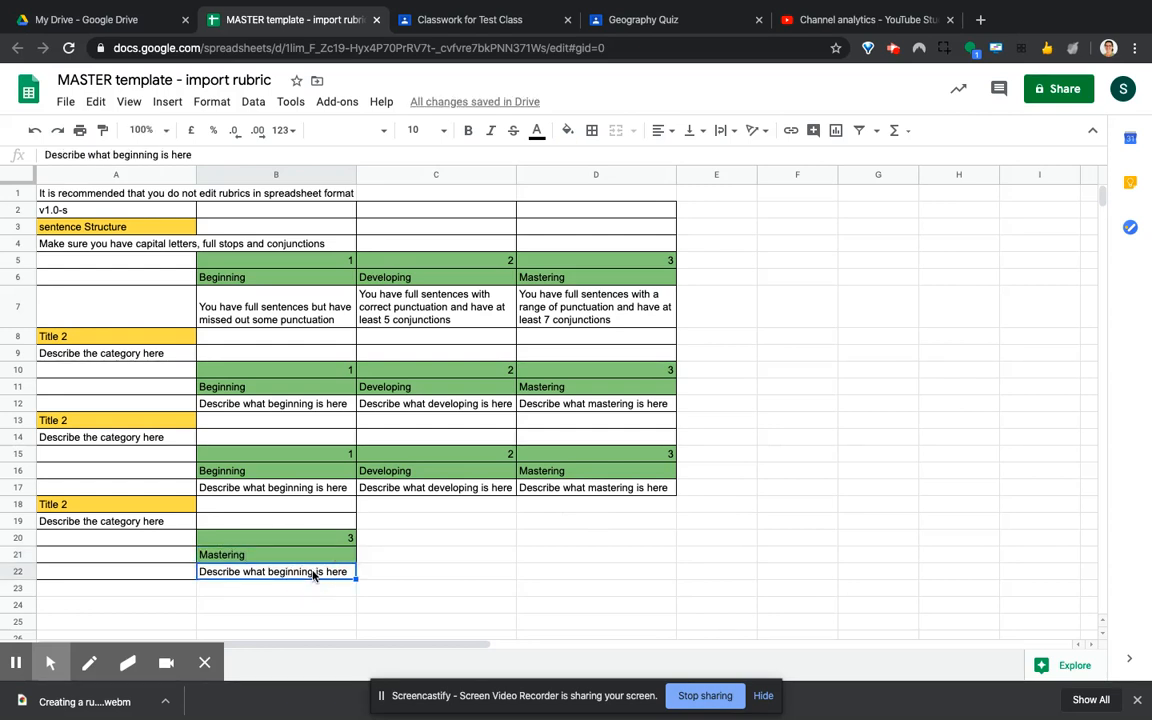
click(388, 525)
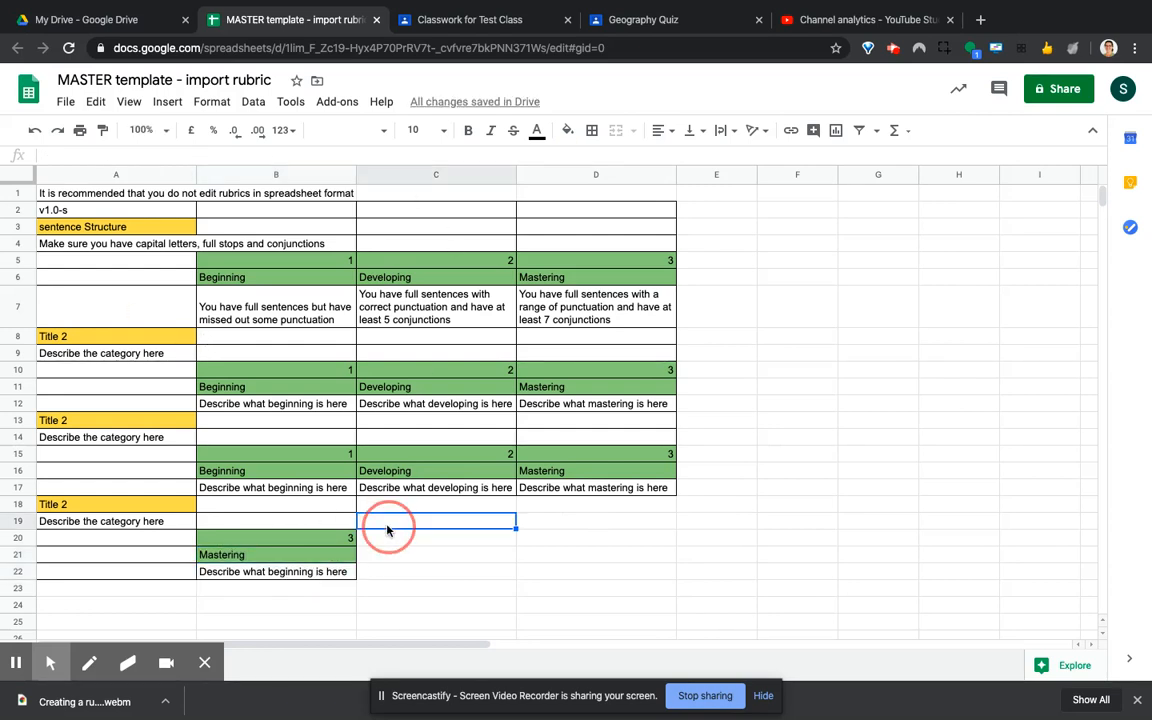
- Switch to the Google Classroom assignment and import its rubric from Sheets, using the MASTER template spreadsheet
click(463, 22)
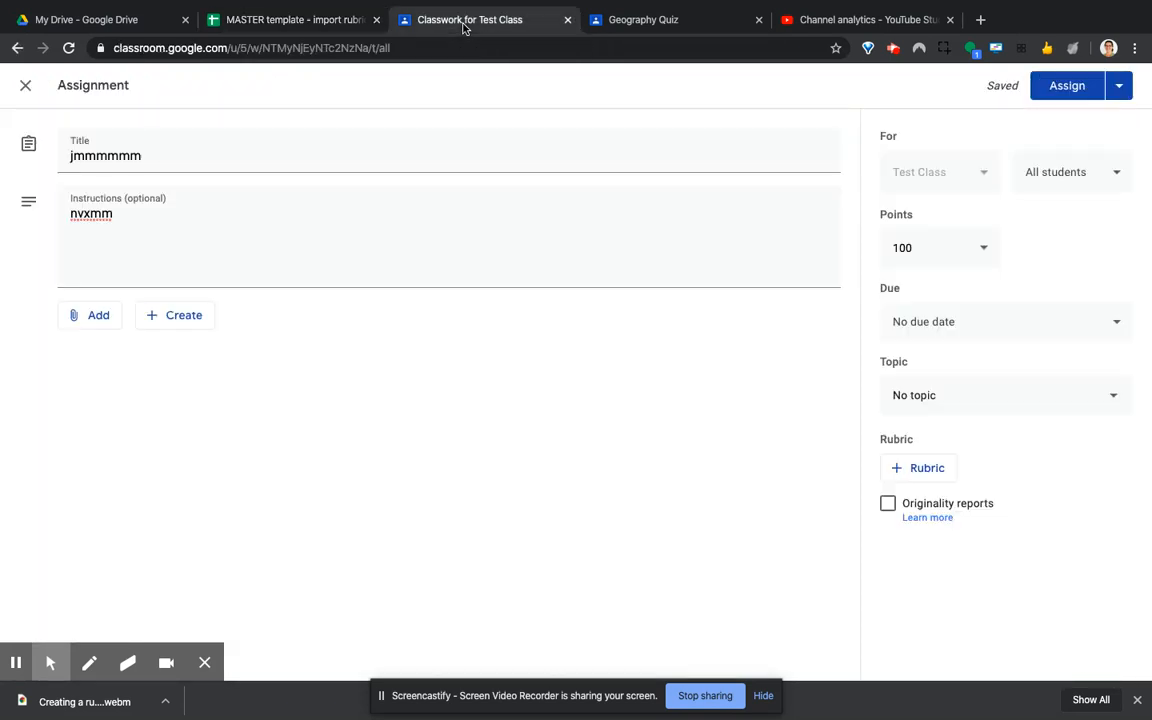
click(897, 468)
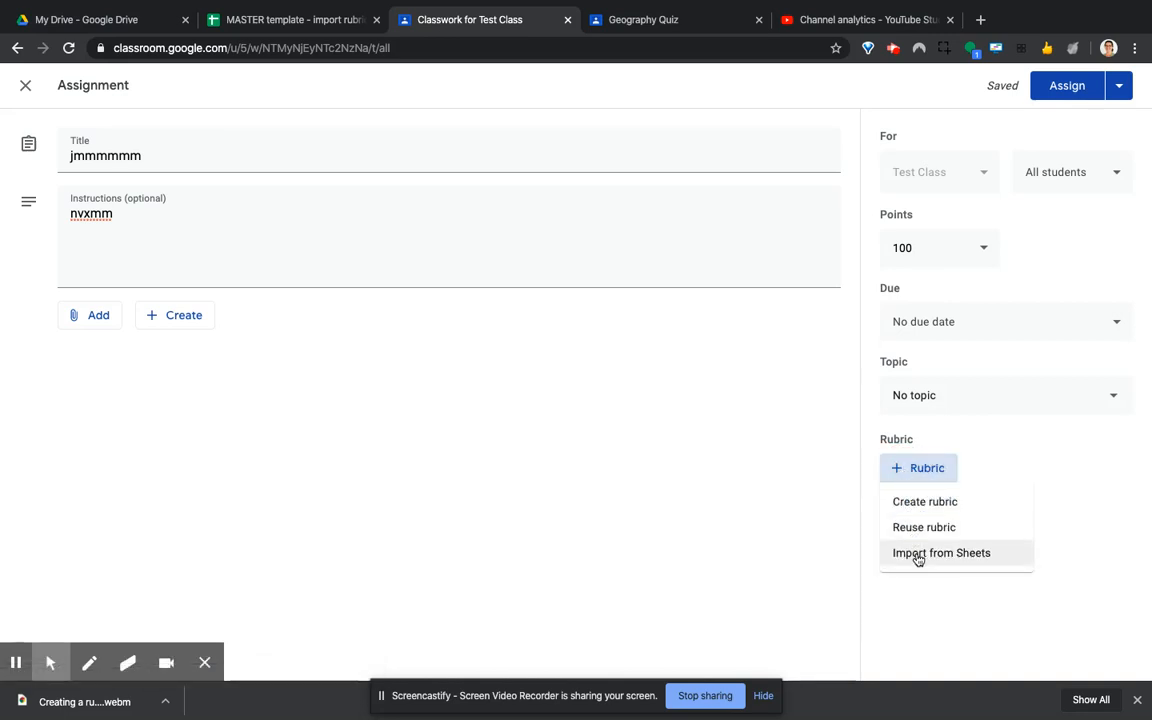
click(918, 555)
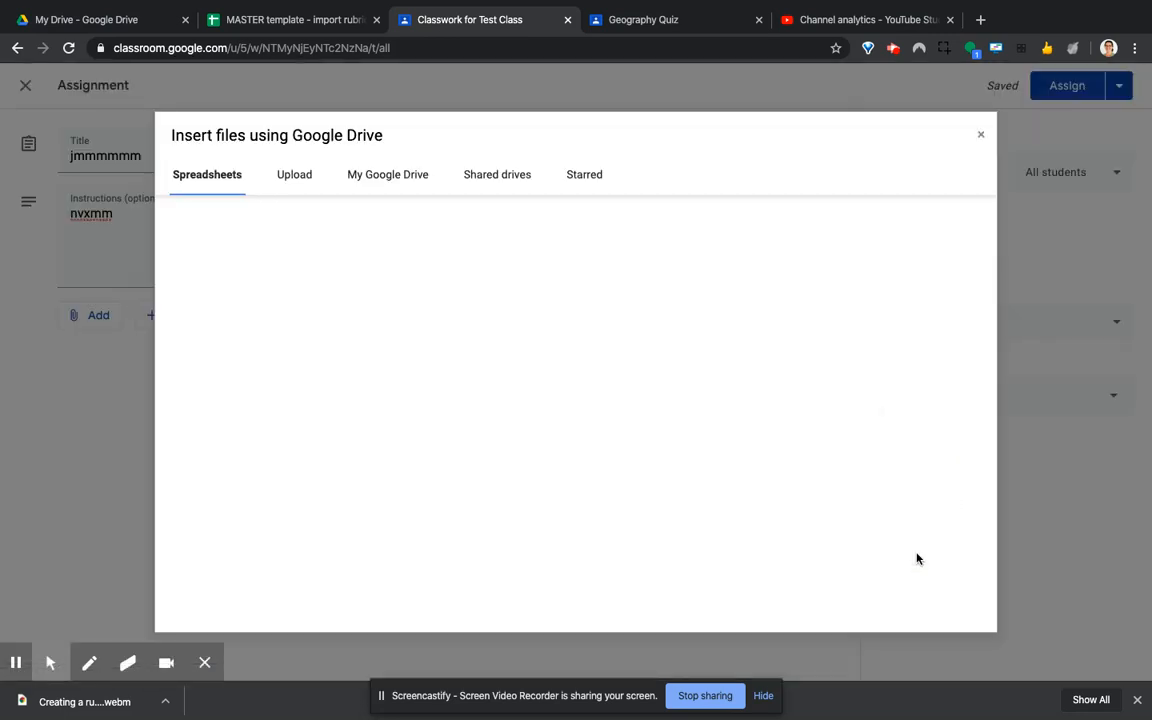
double_click(226, 380)
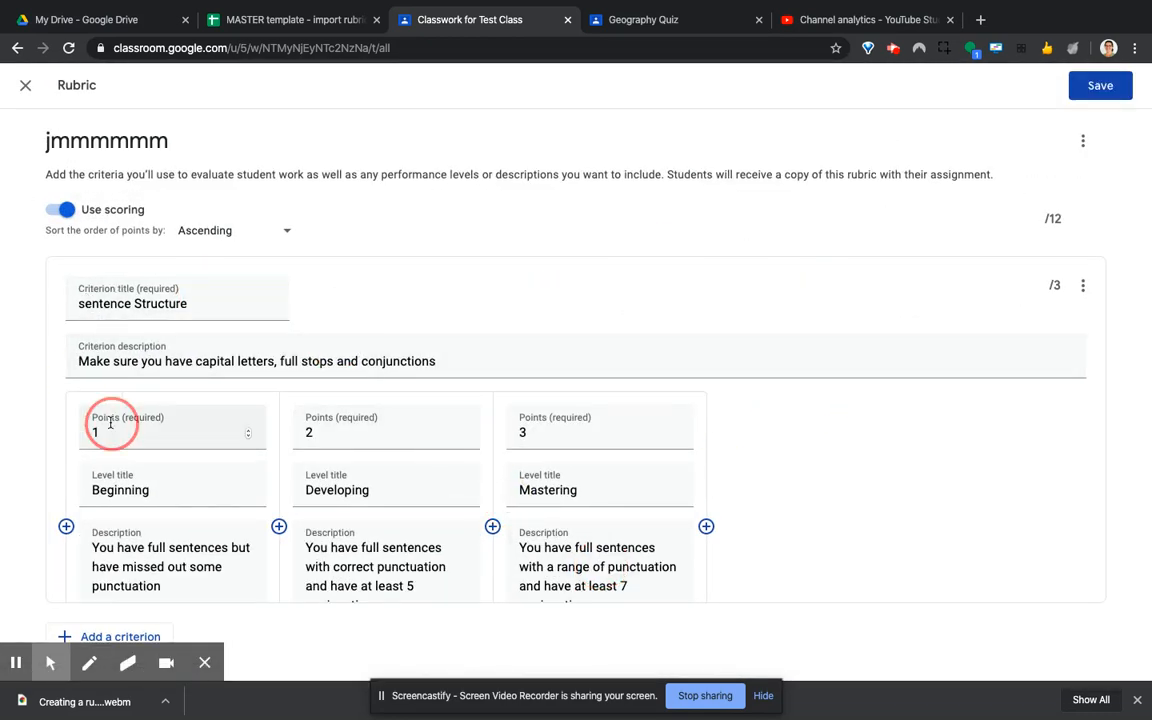
- Look through the imported criteria and save the rubric to the assignment, with the assignment's points set to 12
scroll(105, 425, down, 4)
scroll(111, 425, down, 8)
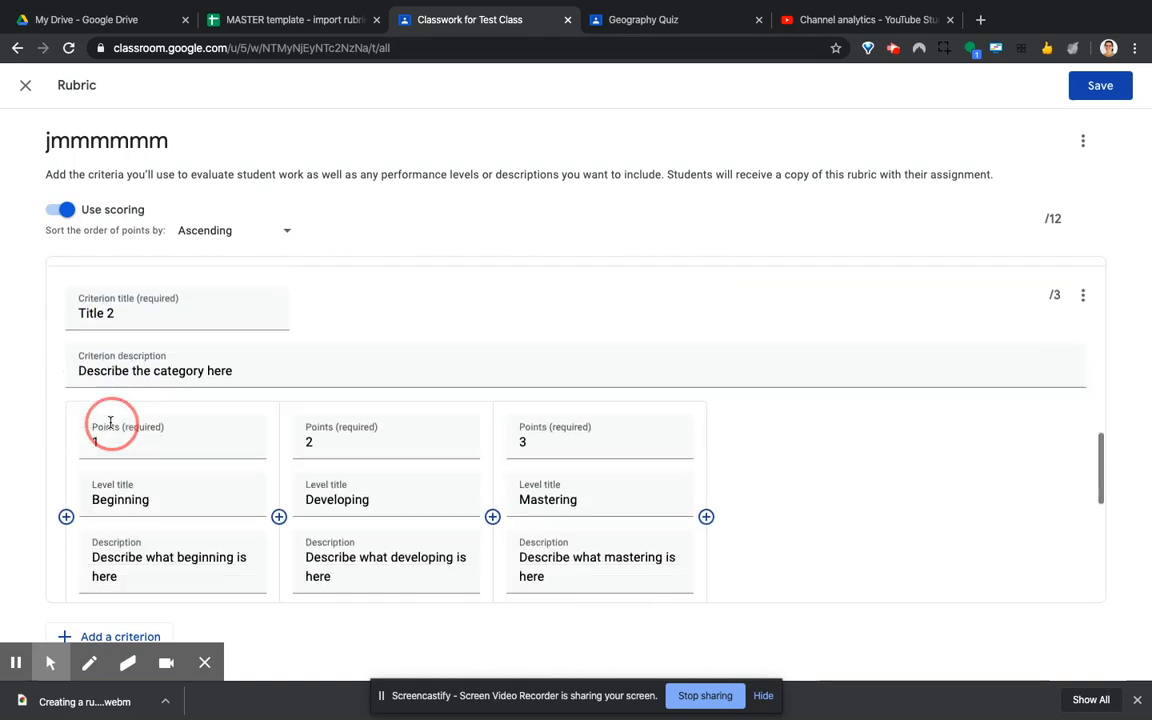
scroll(111, 422, down, 5)
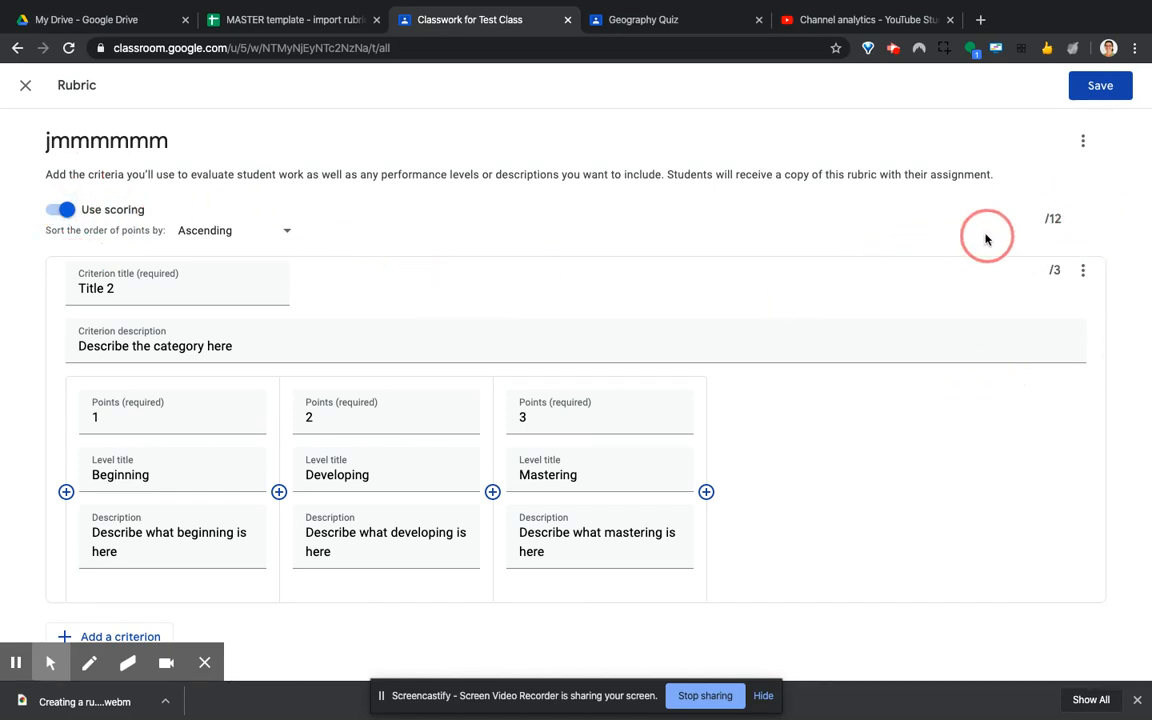
click(1097, 87)
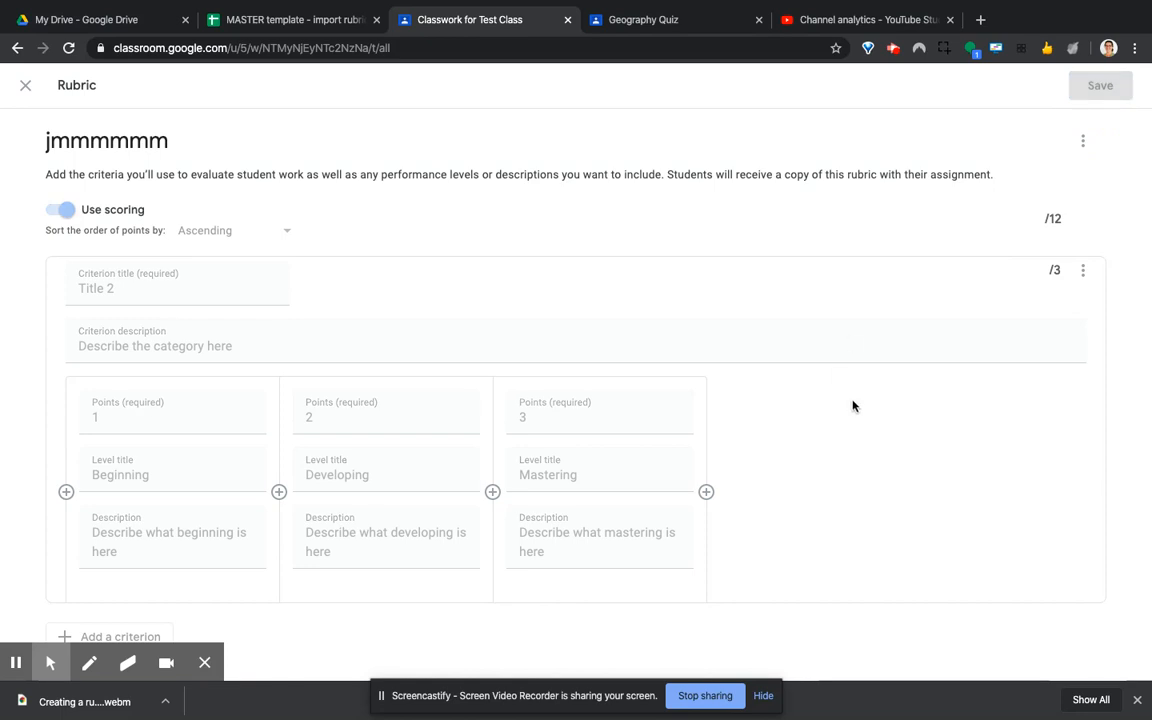
click(931, 244)
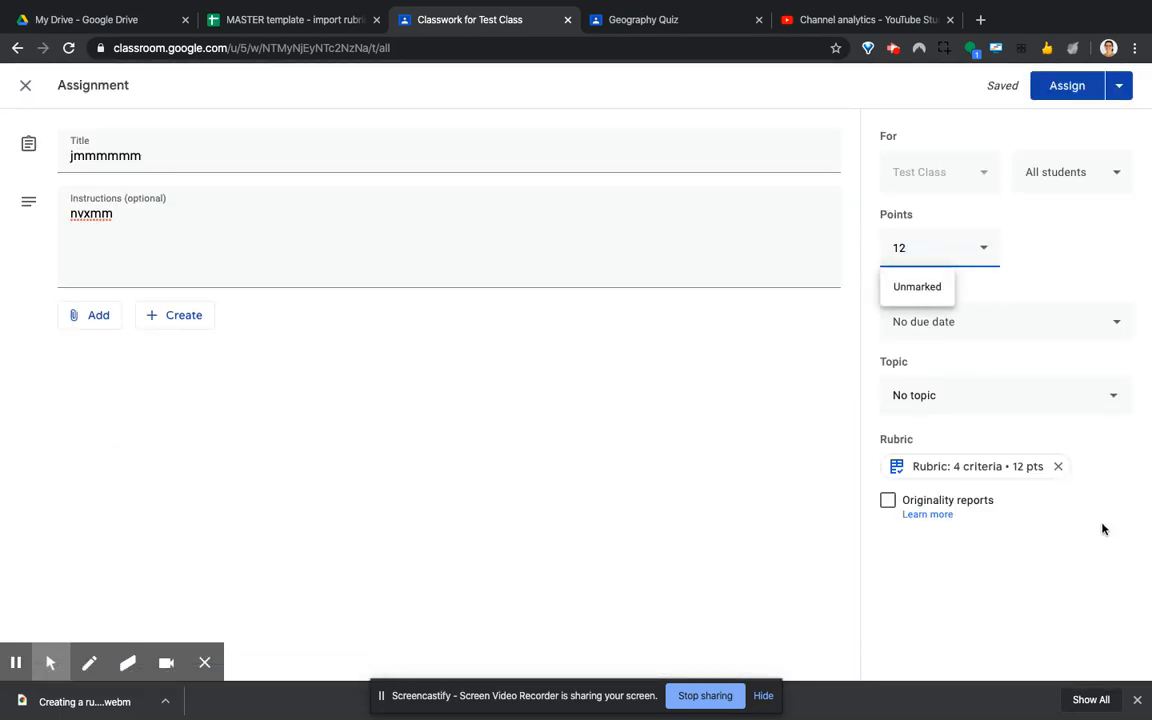
click(1082, 545)
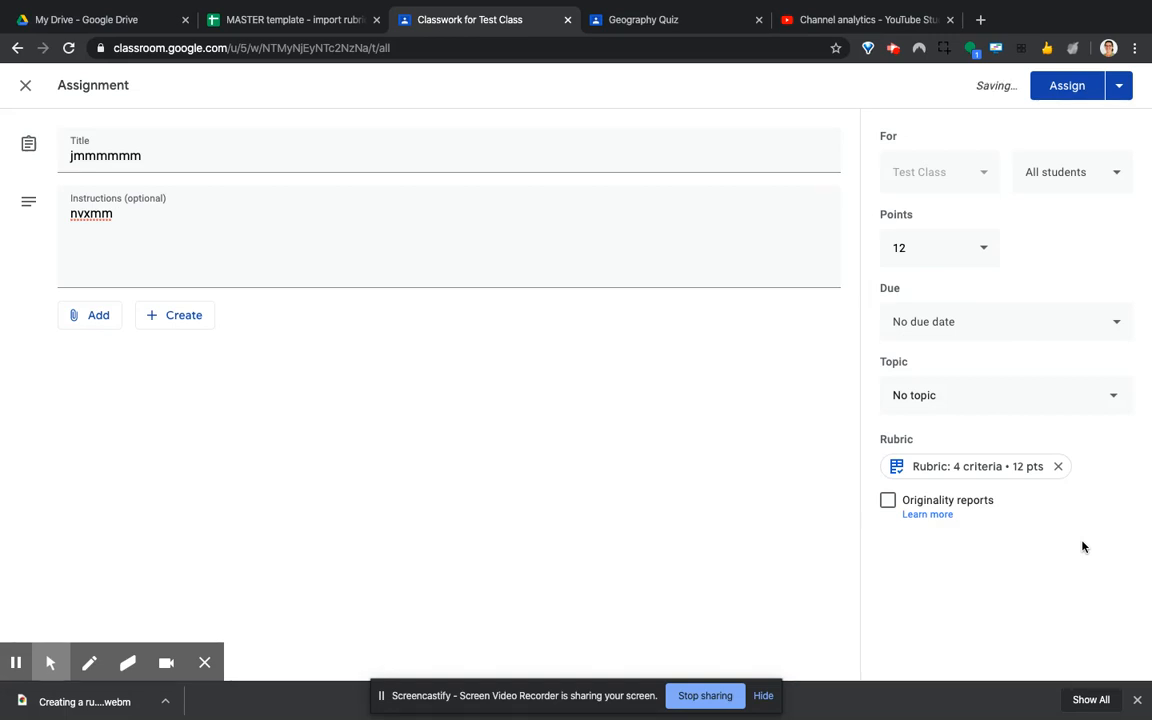